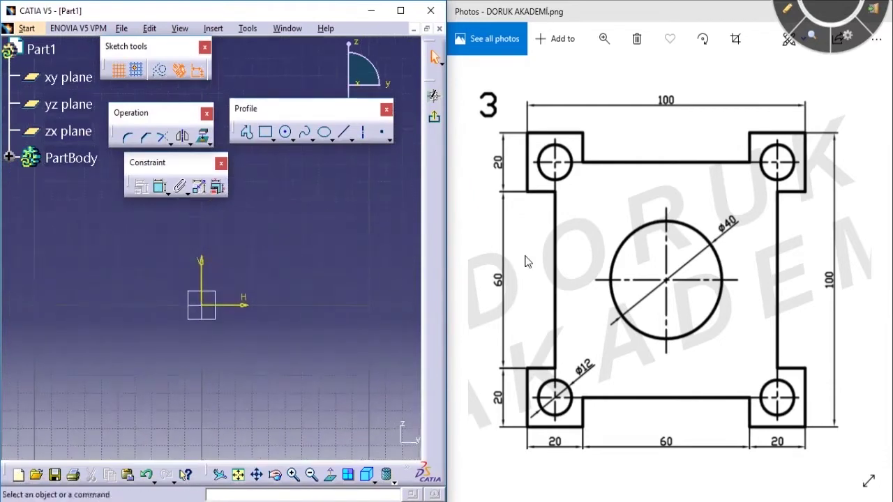
Mark both 100 mm overall dimensions and the open sides between the corner squares on the reference drawing.
key(ctrl+2)
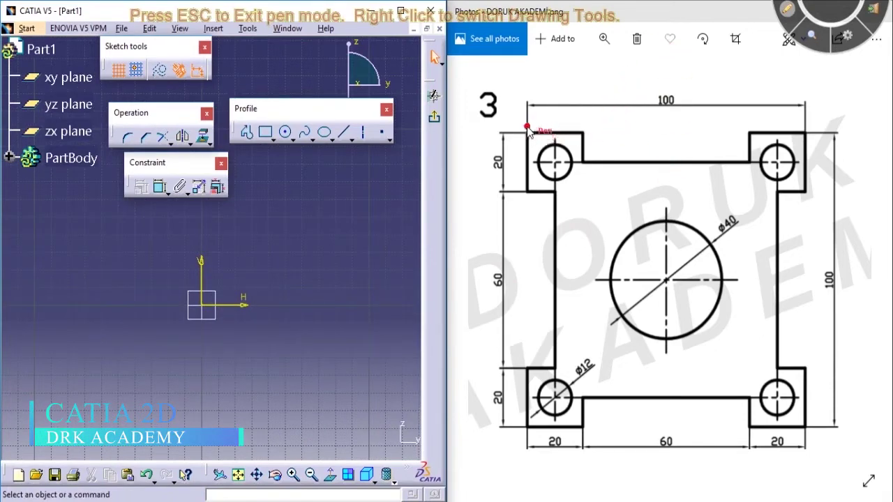
mouse_move(651, 119)
mouse_down()
mouse_move(645, 89)
mouse_move(655, 117)
mouse_up()
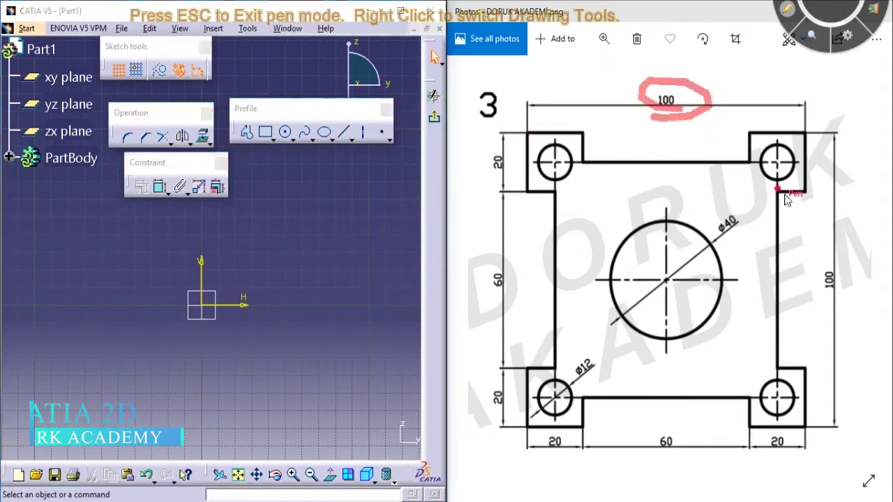
mouse_move(829, 242)
mouse_down()
mouse_move(841, 326)
mouse_move(817, 238)
mouse_up()
drag(757, 131, 570, 129)
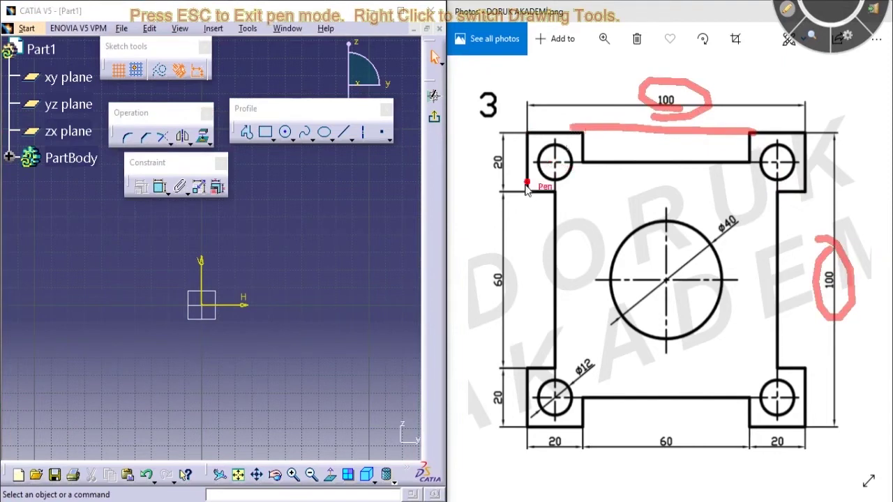
drag(524, 187, 526, 377)
mouse_move(582, 429)
mouse_down()
mouse_move(757, 438)
mouse_move(746, 439)
mouse_up()
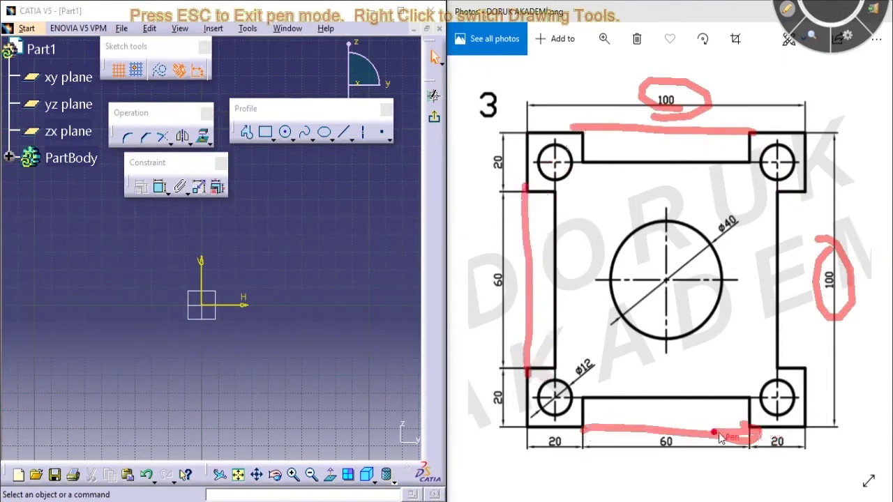
mouse_move(802, 373)
mouse_down()
mouse_move(806, 184)
mouse_move(744, 167)
mouse_up()
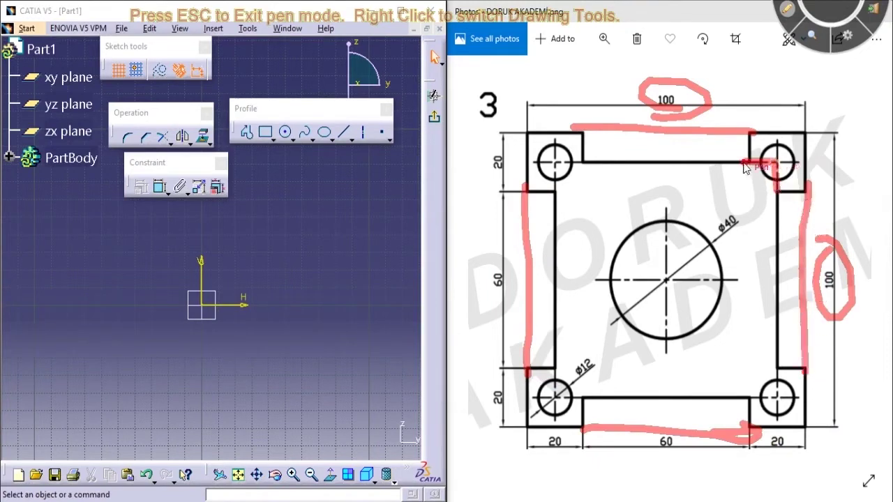
Mark the remaining inner corners and the horizontal and vertical symmetry on the reference drawing, and erase all the marks.
mouse_move(579, 168)
mouse_down()
mouse_move(556, 176)
mouse_move(555, 193)
mouse_up()
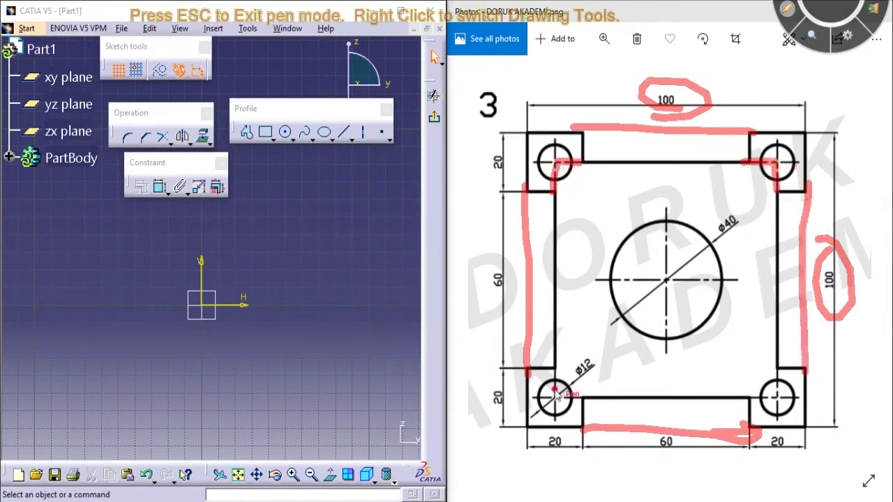
mouse_move(553, 361)
mouse_down()
mouse_move(558, 410)
mouse_move(580, 402)
mouse_up()
click(620, 405)
mouse_move(752, 400)
mouse_down()
mouse_move(774, 401)
mouse_move(776, 364)
mouse_up()
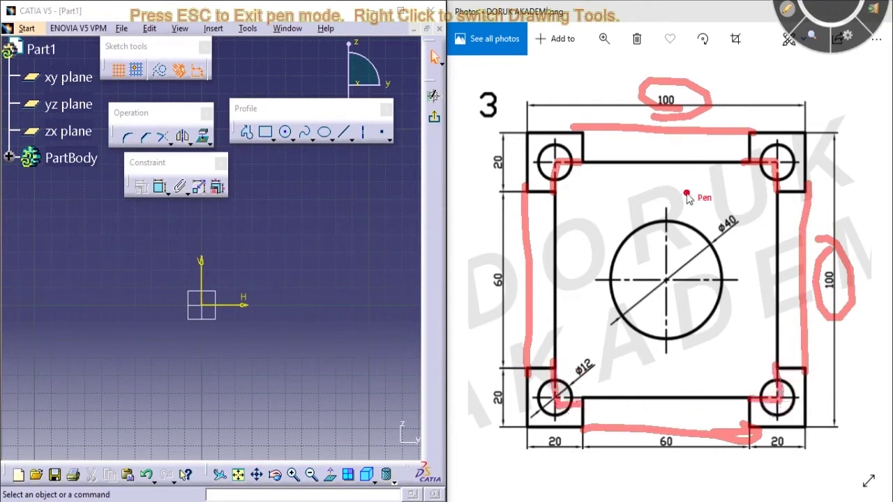
drag(699, 185, 614, 174)
drag(669, 173, 692, 199)
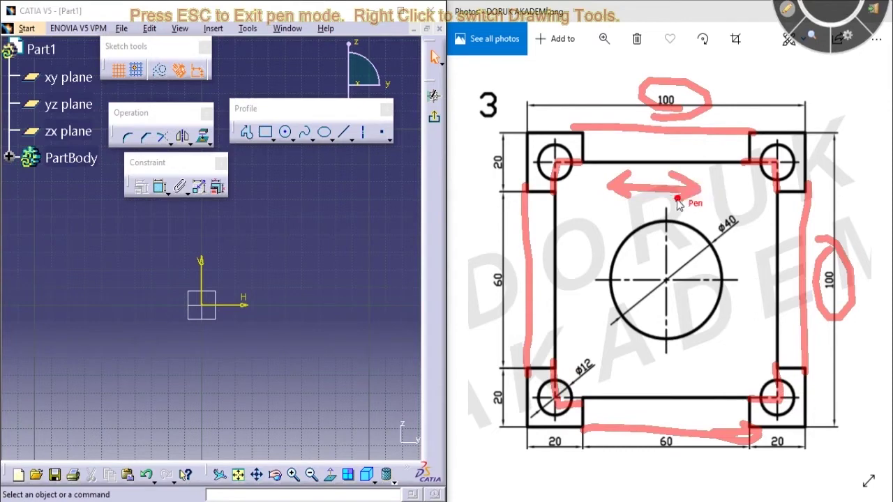
mouse_move(573, 259)
mouse_down()
mouse_move(603, 251)
mouse_move(591, 298)
mouse_up()
drag(584, 313, 601, 314)
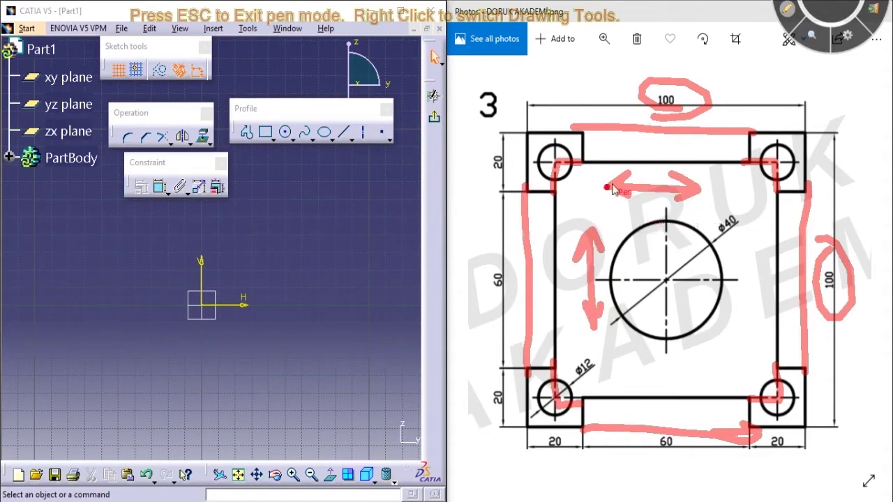
key(e)
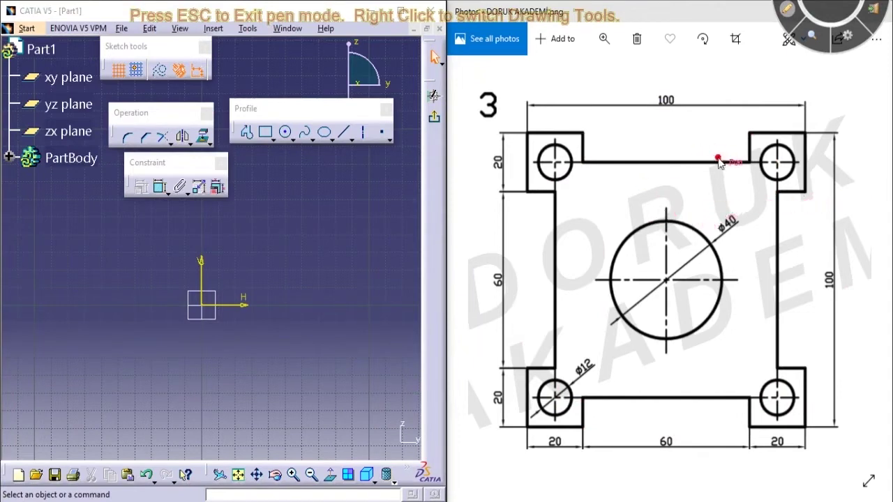
Mark the hole centre lines, the halves of the corner squares, the vertical centre spacing and the 100 mm height on the reference drawing.
drag(513, 162, 840, 165)
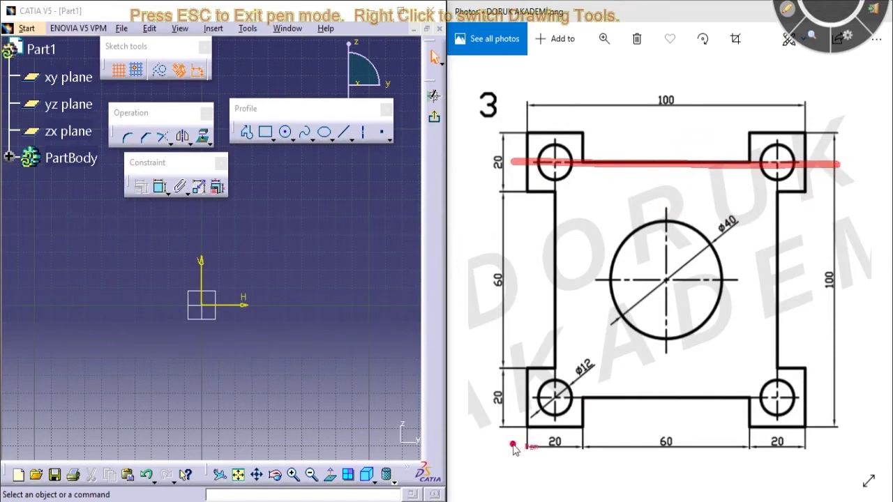
drag(480, 395, 870, 396)
mouse_move(489, 379)
mouse_down()
mouse_move(482, 417)
mouse_move(490, 432)
mouse_up()
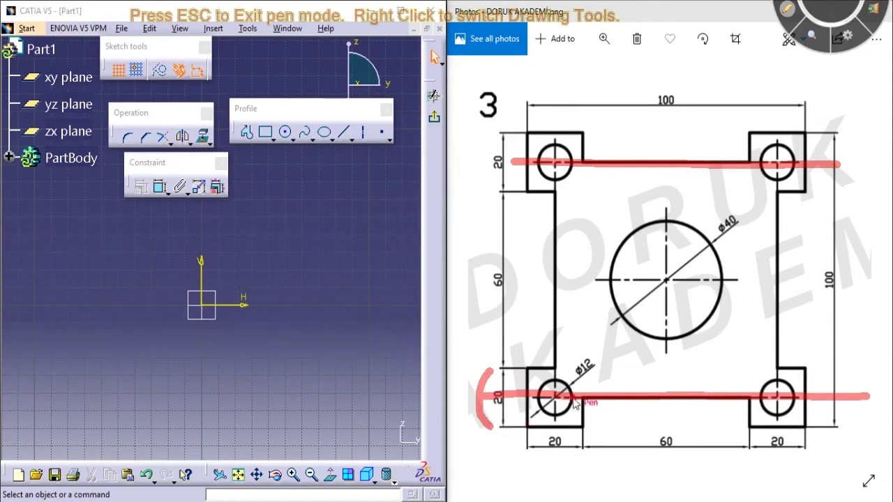
mouse_move(528, 372)
mouse_down()
mouse_move(514, 394)
mouse_move(520, 428)
mouse_up()
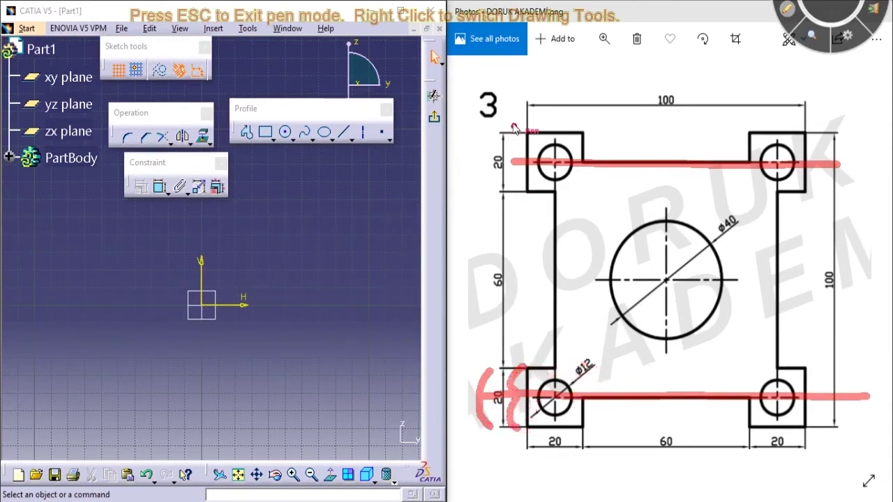
drag(516, 134, 517, 200)
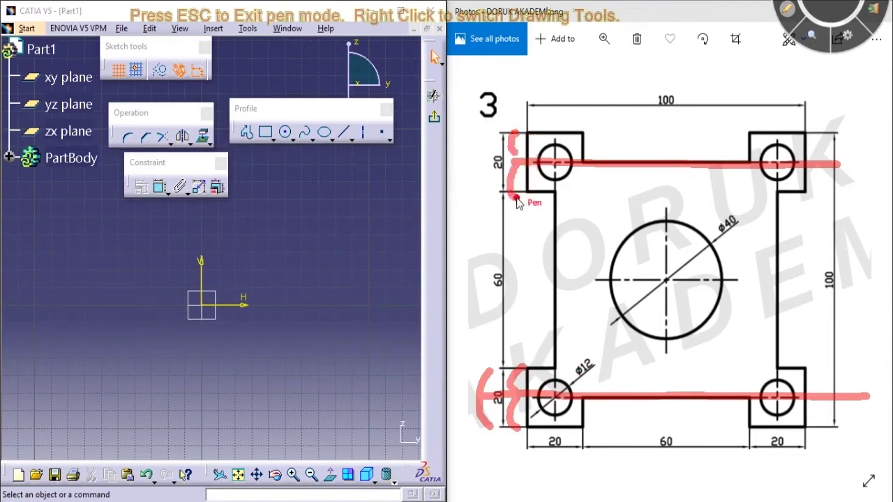
mouse_move(814, 180)
mouse_down()
mouse_move(804, 192)
mouse_move(814, 141)
mouse_move(815, 153)
mouse_up()
drag(807, 366, 807, 427)
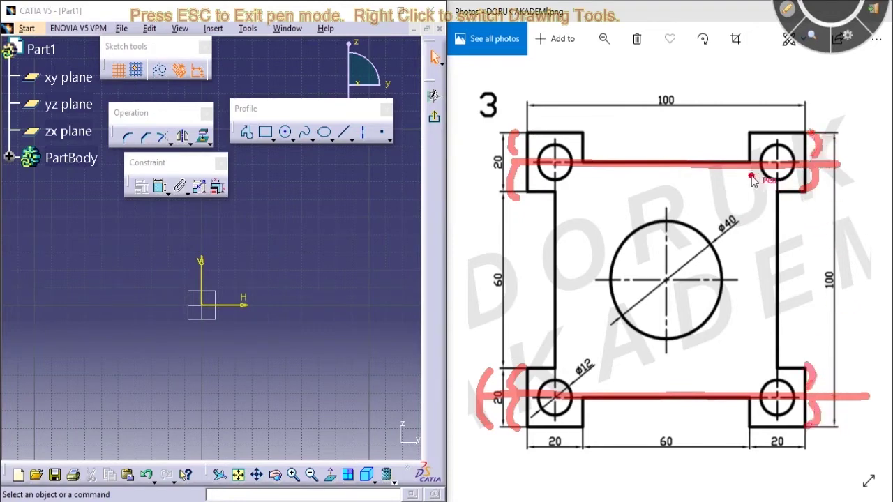
mouse_move(751, 176)
mouse_down()
mouse_move(736, 197)
mouse_move(752, 182)
mouse_move(744, 396)
mouse_move(762, 361)
mouse_up()
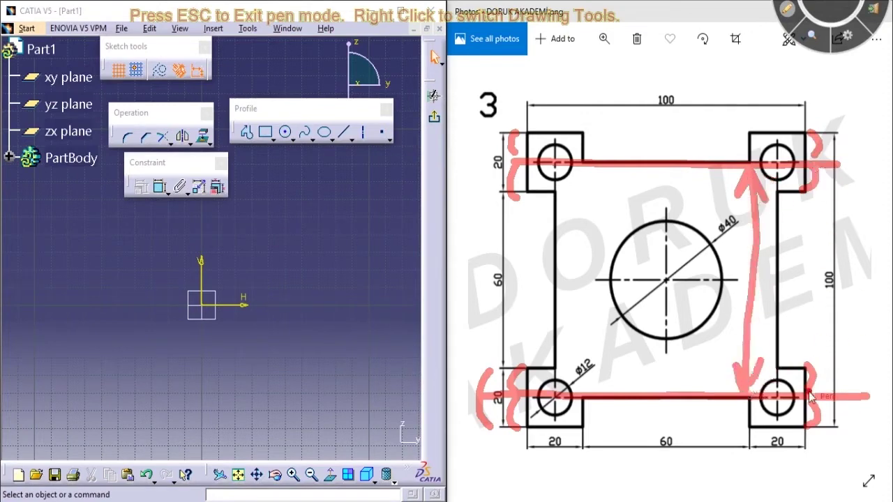
mouse_move(830, 301)
mouse_down()
mouse_move(834, 252)
mouse_move(836, 302)
mouse_up()
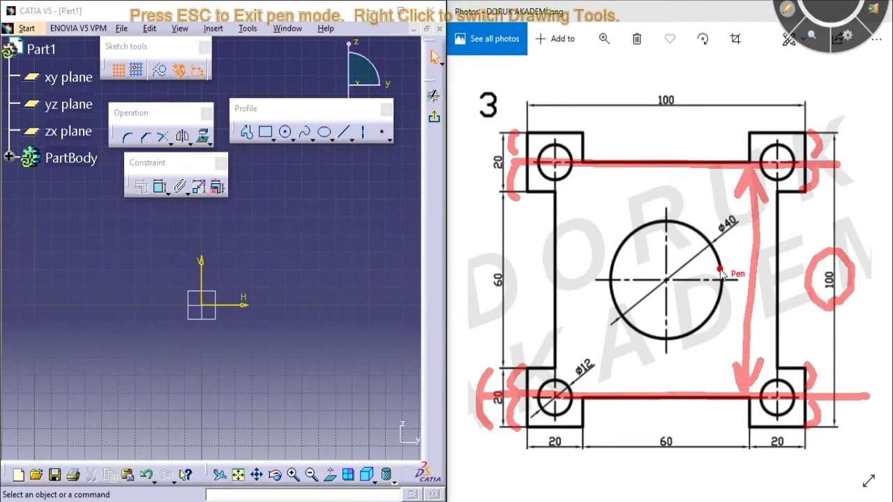
key(Escape)
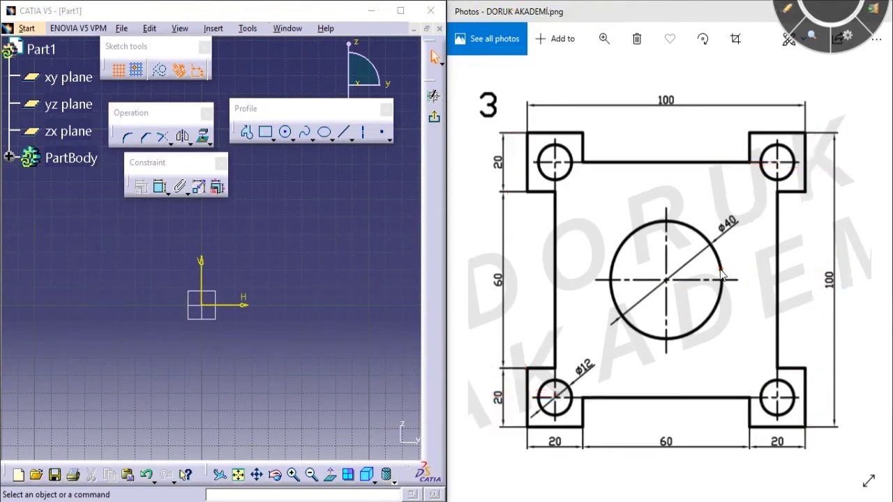
click(363, 132)
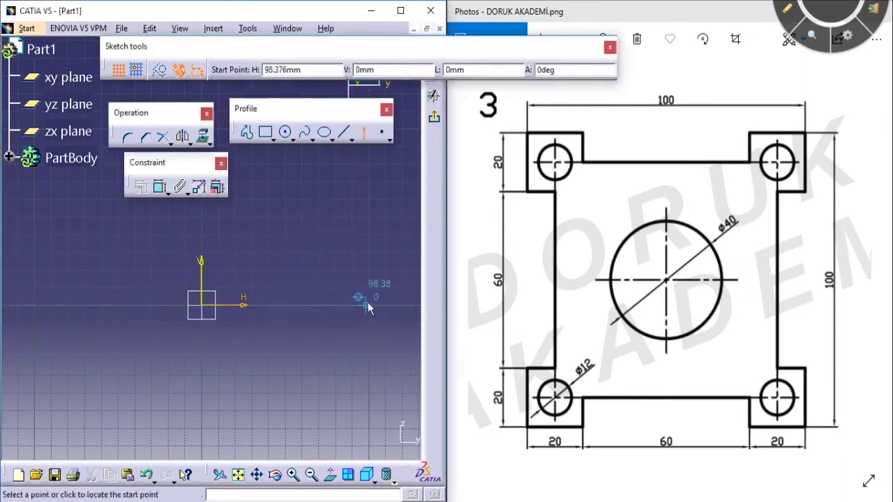
click(286, 305)
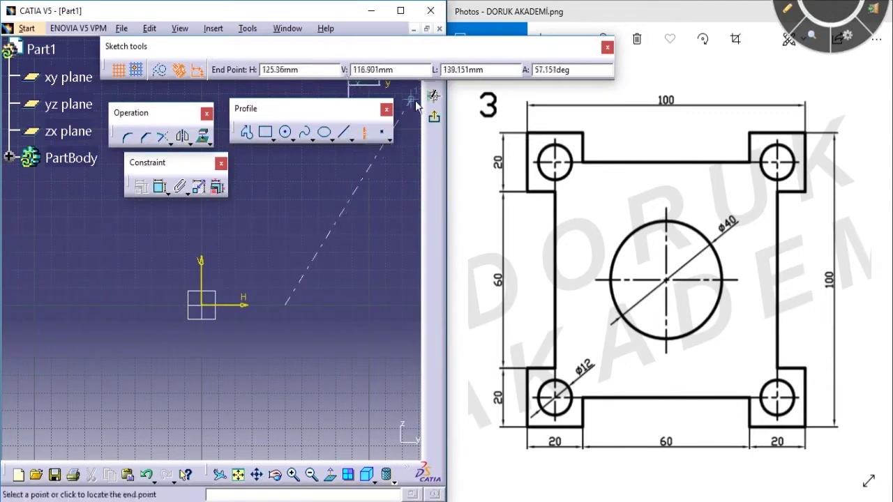
double_click(483, 70)
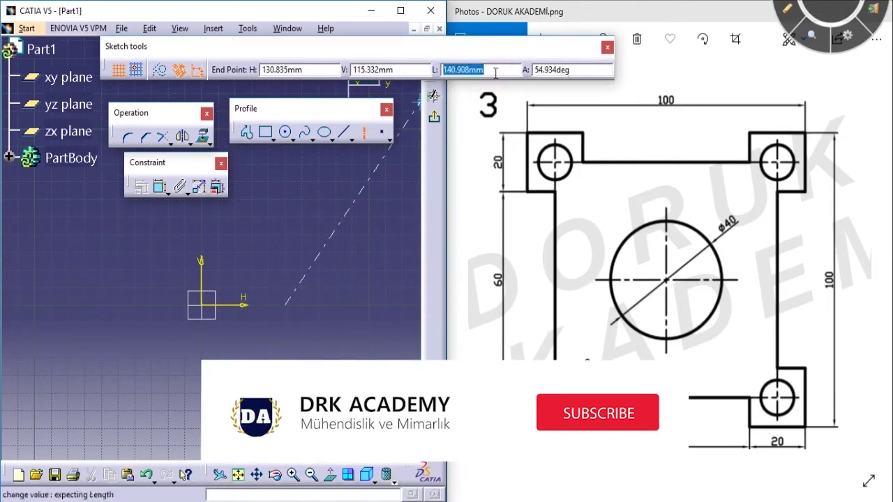
text(40)
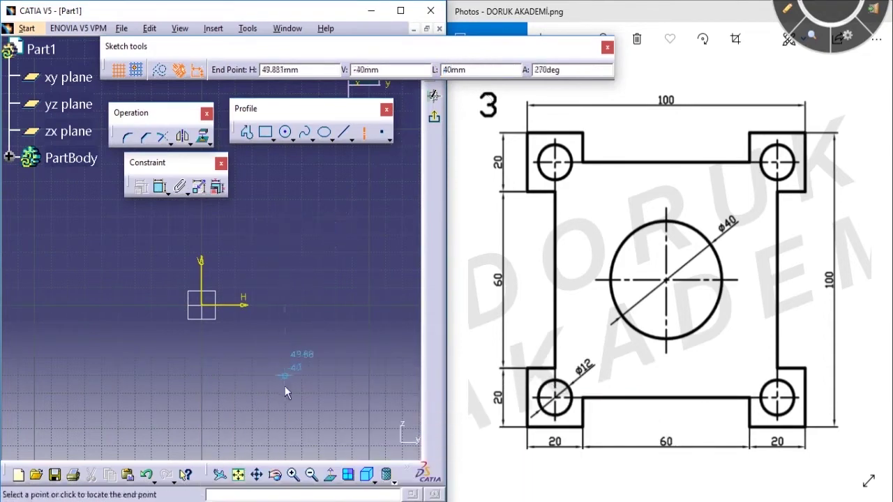
key(Escape)
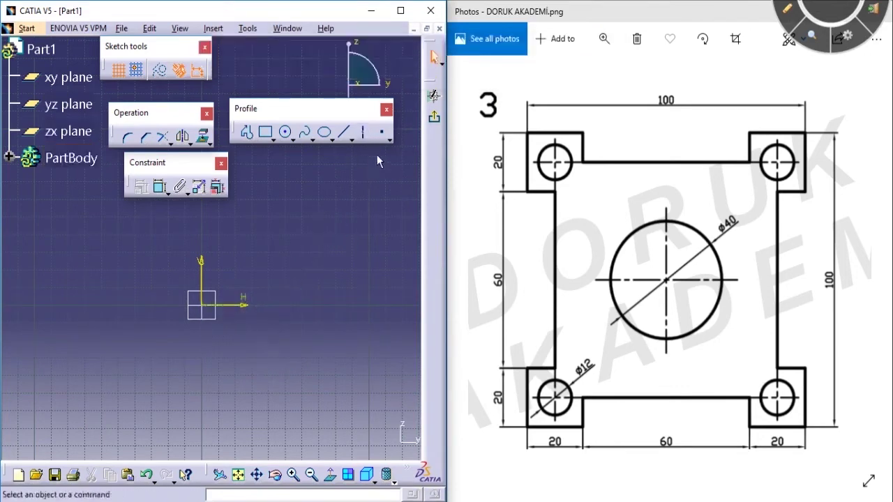
Draw a 40 mm vertical axis upward from the sketch origin and move its length dimension clear of the geometry.
click(363, 132)
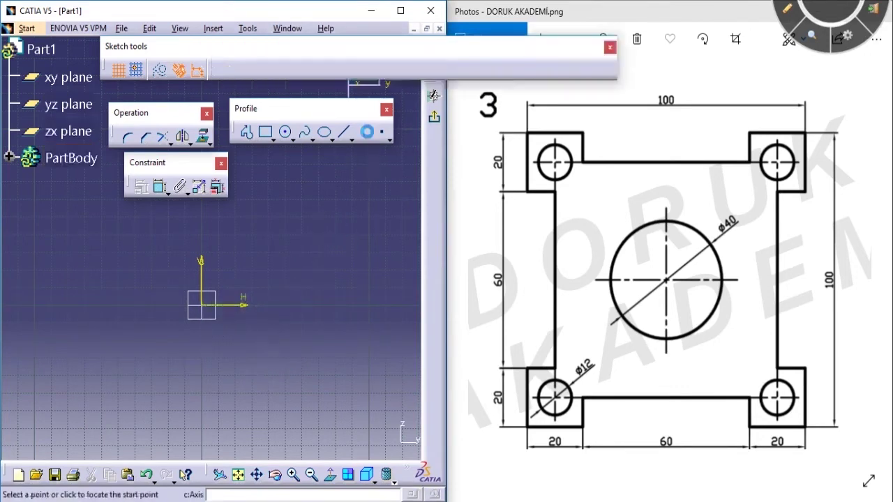
click(202, 305)
key(Tab)
key(Tab)
text(40)
key(Return)
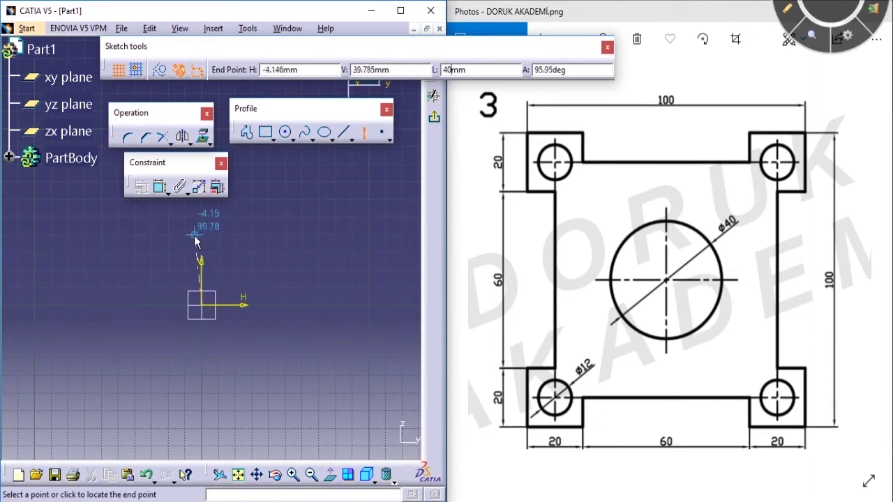
key(ctrl+2)
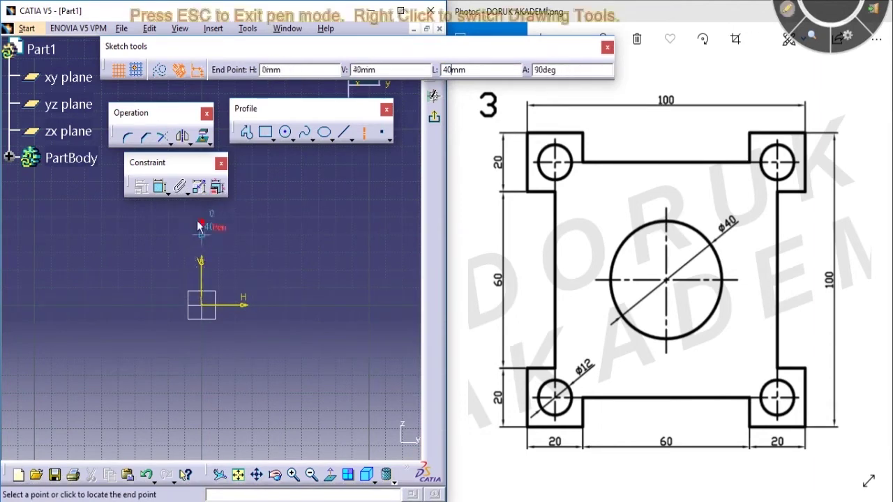
key(Escape)
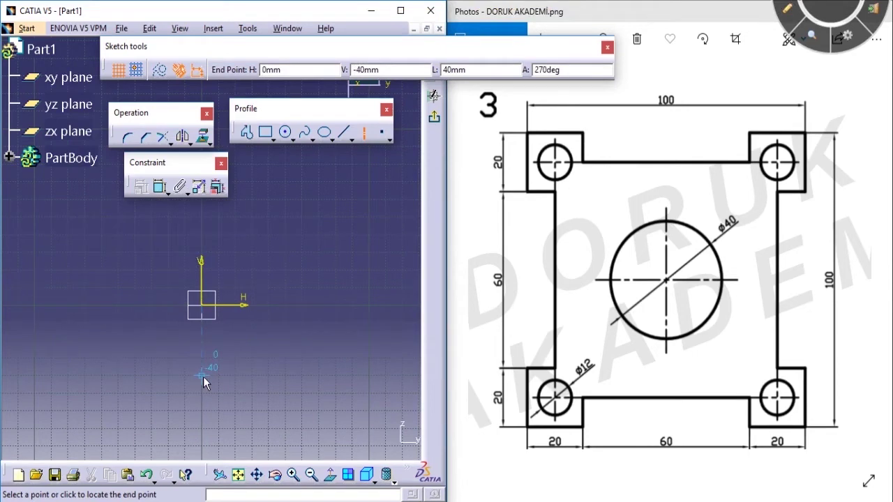
click(204, 232)
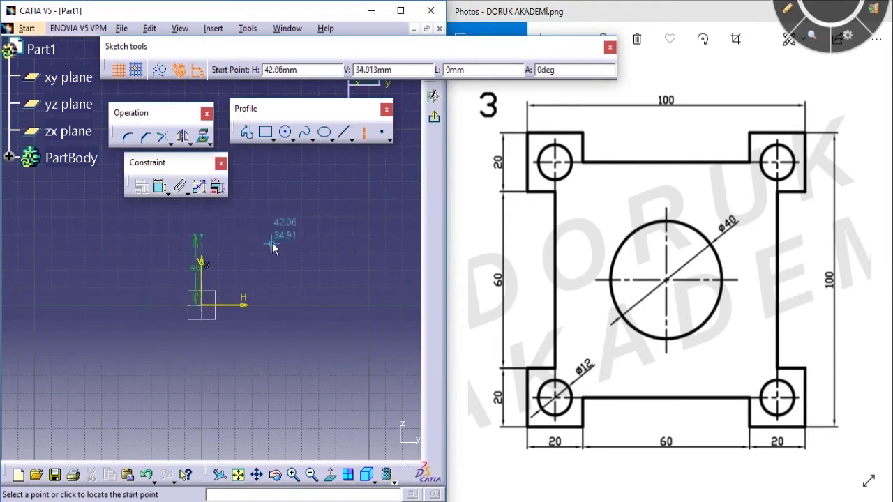
key(Escape)
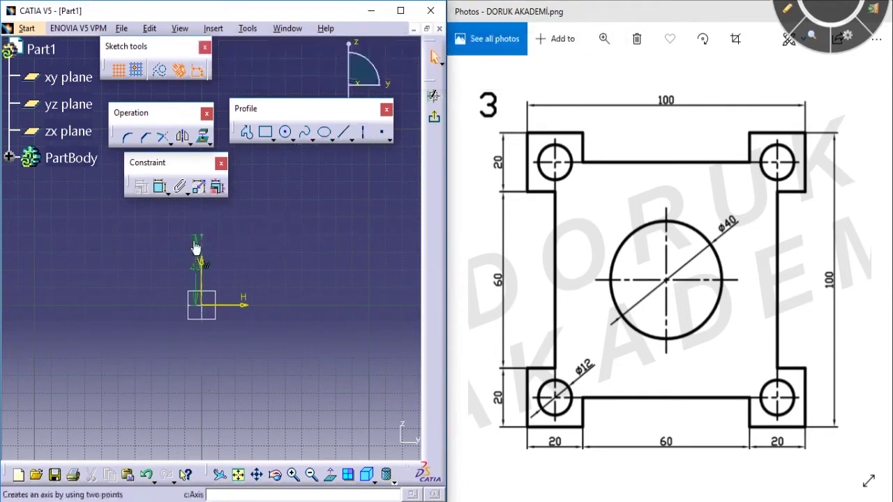
drag(197, 264, 10, 265)
Start a profile at the upper end of the vertical axis.
click(242, 132)
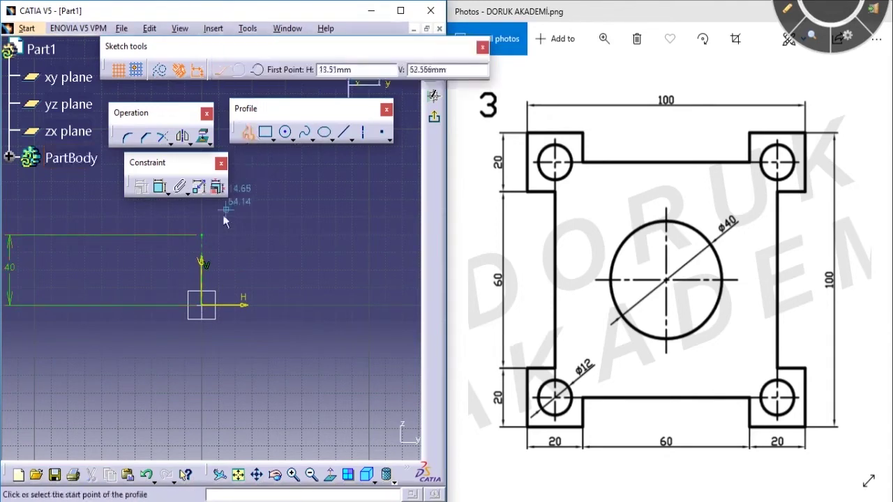
click(201, 235)
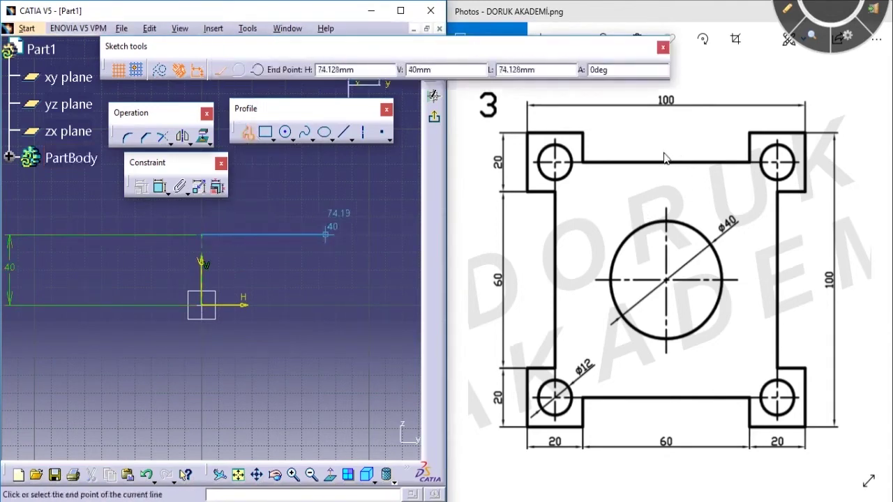
Mark the distances from the centre to the upper and lower edges and the symmetry to both sides on the reference drawing.
key(ctrl+2)
mouse_move(666, 275)
mouse_down()
mouse_move(669, 282)
mouse_move(674, 151)
mouse_move(675, 159)
mouse_move(729, 138)
mouse_move(727, 150)
mouse_up()
mouse_move(650, 137)
mouse_down()
mouse_move(583, 147)
mouse_move(614, 158)
mouse_up()
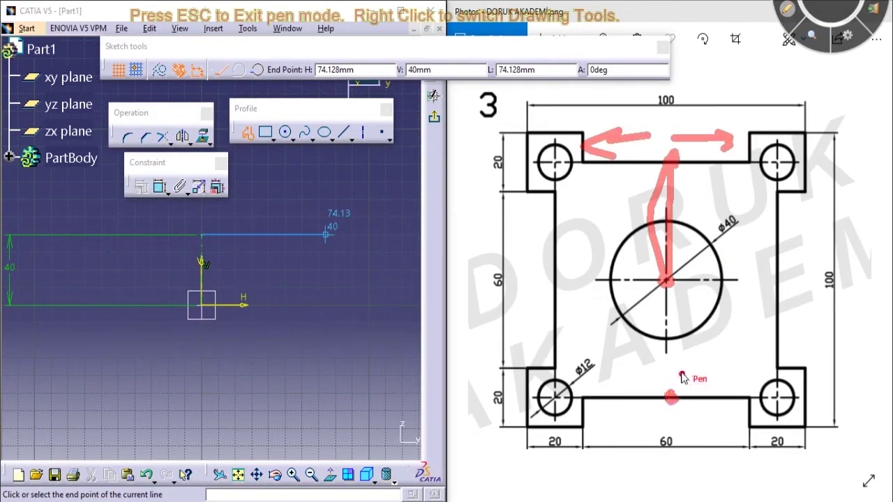
mouse_move(667, 282)
mouse_down()
mouse_move(670, 383)
mouse_move(714, 366)
mouse_move(705, 375)
mouse_up()
mouse_move(645, 359)
mouse_down()
mouse_move(608, 358)
mouse_move(623, 362)
mouse_up()
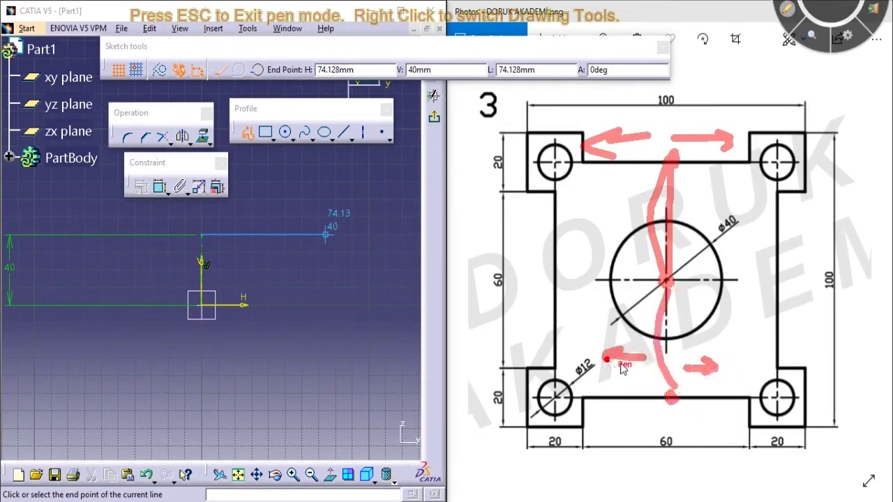
Mark the centre-to-edge distance, the 100 mm width, the corner hole centre lines and the 40 mm circle diameter on the reference drawing, and erase the marks.
drag(671, 277, 768, 279)
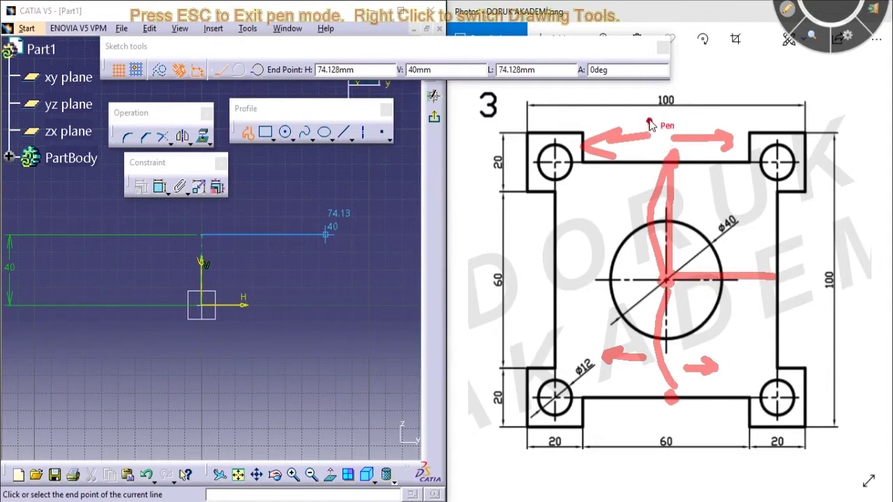
mouse_move(655, 116)
mouse_down()
mouse_move(689, 103)
mouse_move(649, 105)
mouse_move(659, 114)
mouse_up()
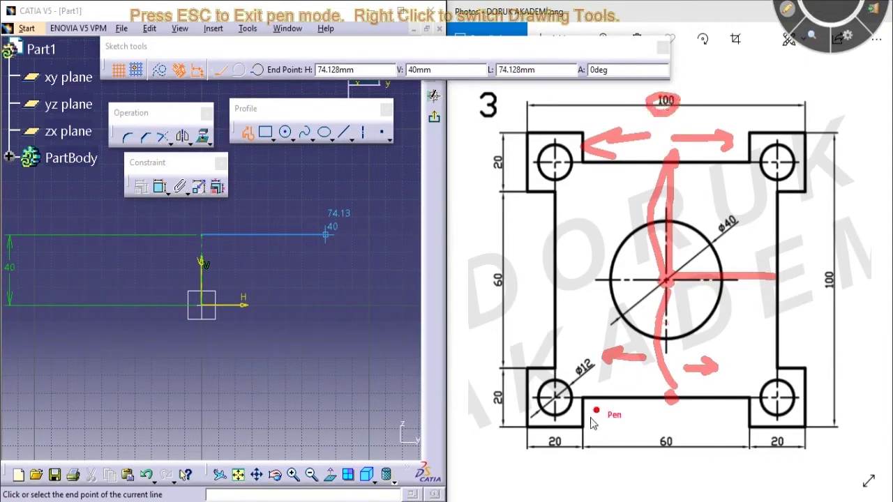
drag(555, 425, 558, 450)
drag(780, 421, 782, 474)
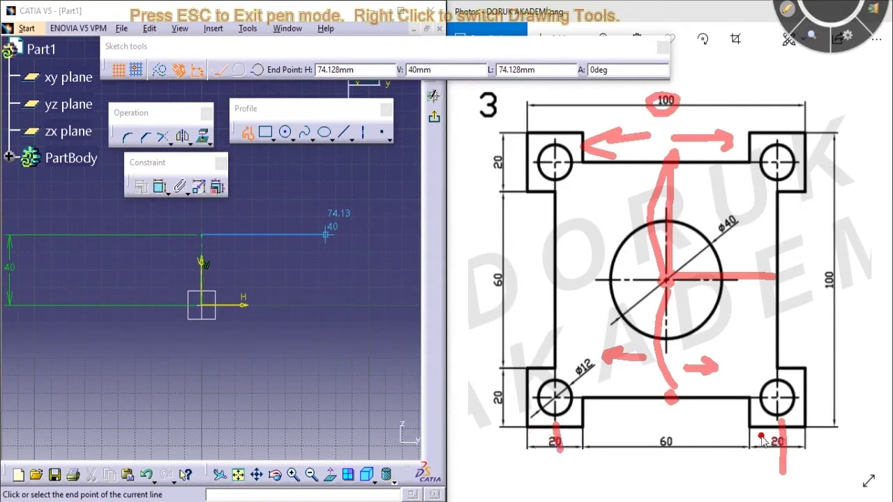
drag(762, 438, 778, 434)
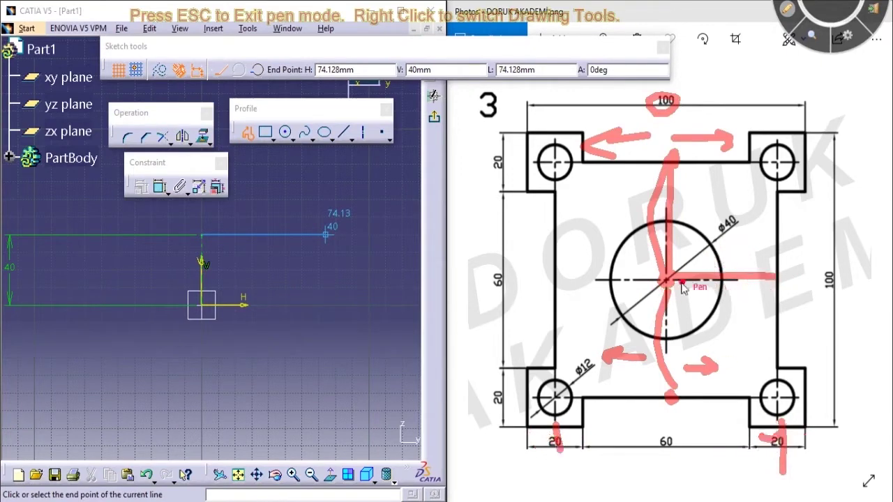
mouse_move(733, 245)
mouse_down()
mouse_move(742, 213)
mouse_move(728, 245)
mouse_up()
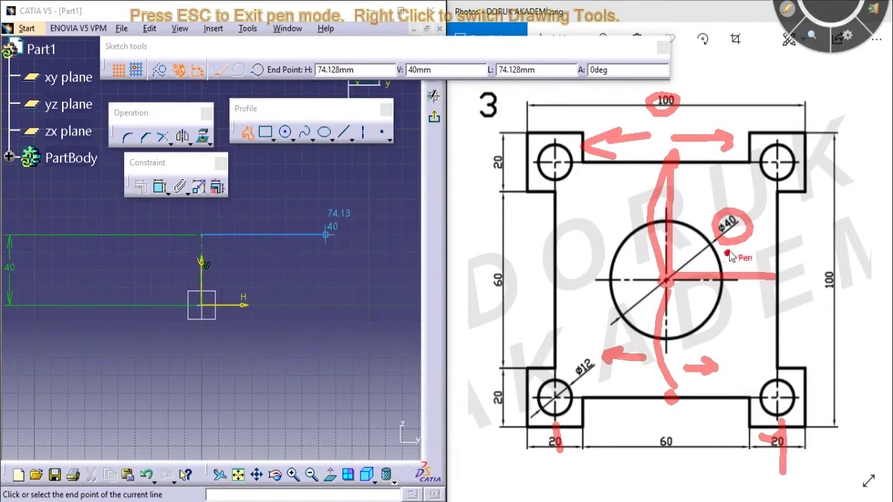
mouse_move(613, 284)
mouse_down()
mouse_move(688, 313)
mouse_move(722, 284)
mouse_up()
mouse_move(674, 266)
mouse_down()
mouse_move(707, 264)
mouse_move(721, 277)
mouse_move(744, 258)
mouse_move(774, 270)
mouse_up()
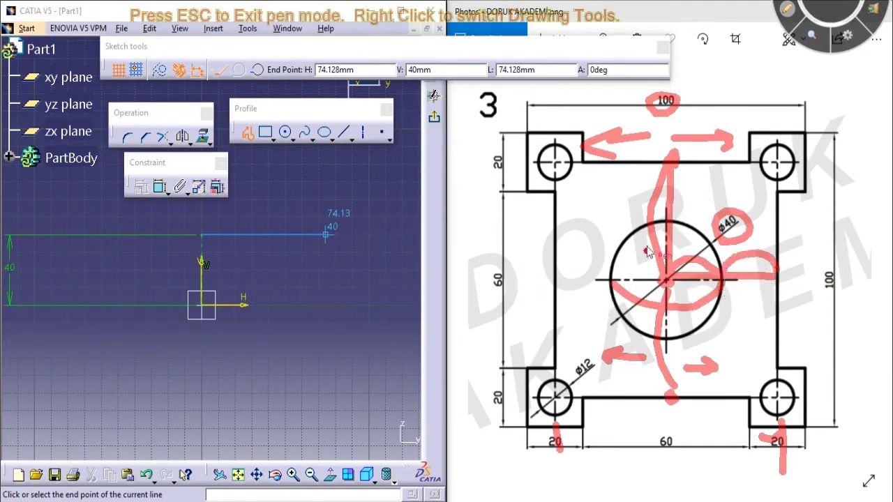
key(Escape)
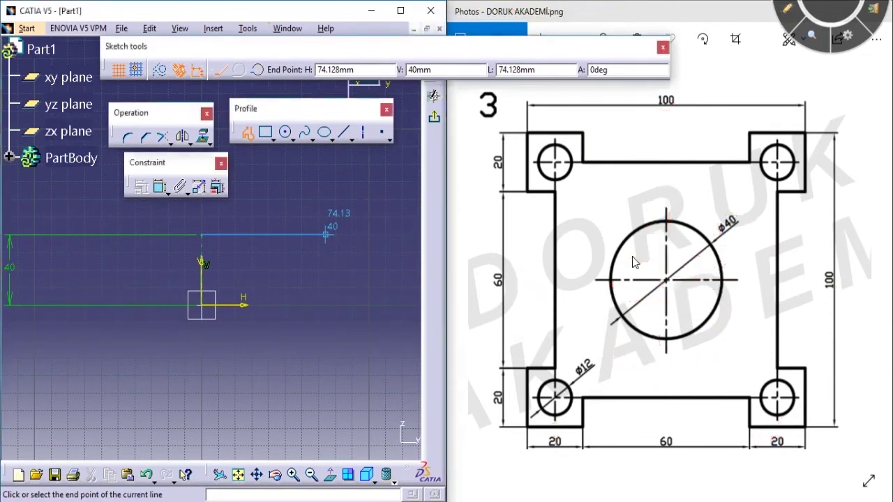
Mark the 60 mm width, its centre line and its halves on the lower and upper edges of the reference drawing, and erase the marks.
key(ctrl+2)
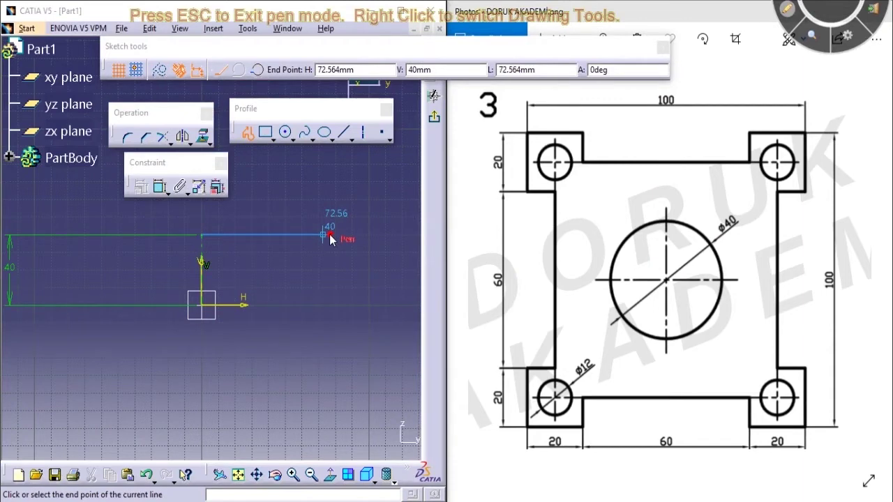
key(Escape)
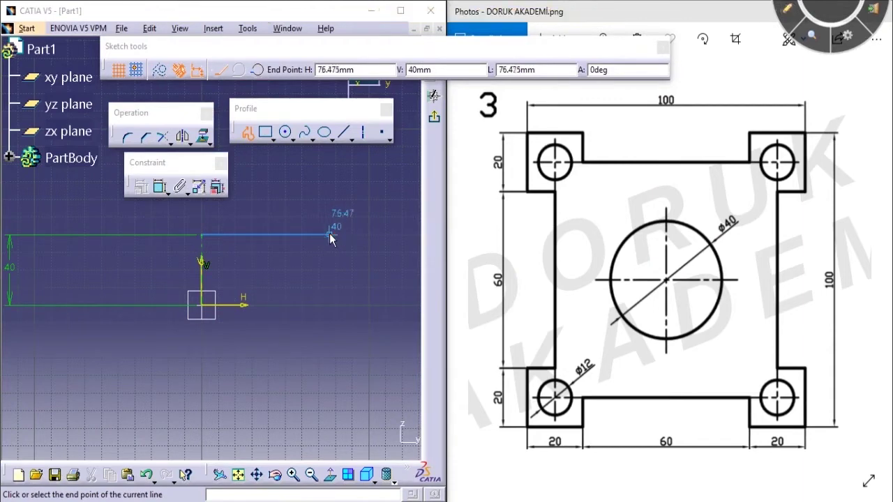
key(ctrl+2)
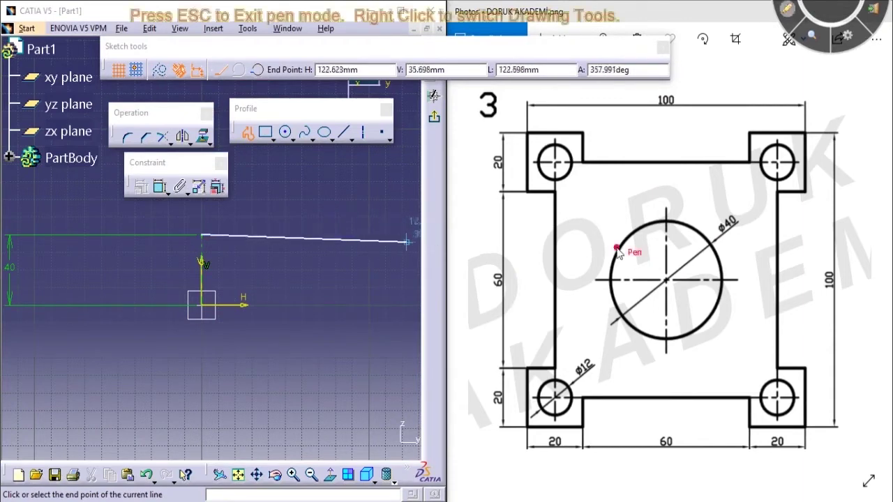
mouse_move(660, 457)
mouse_down()
mouse_move(689, 435)
mouse_move(672, 456)
mouse_up()
mouse_move(579, 404)
mouse_down()
mouse_move(701, 418)
mouse_move(741, 396)
mouse_up()
drag(667, 349, 668, 435)
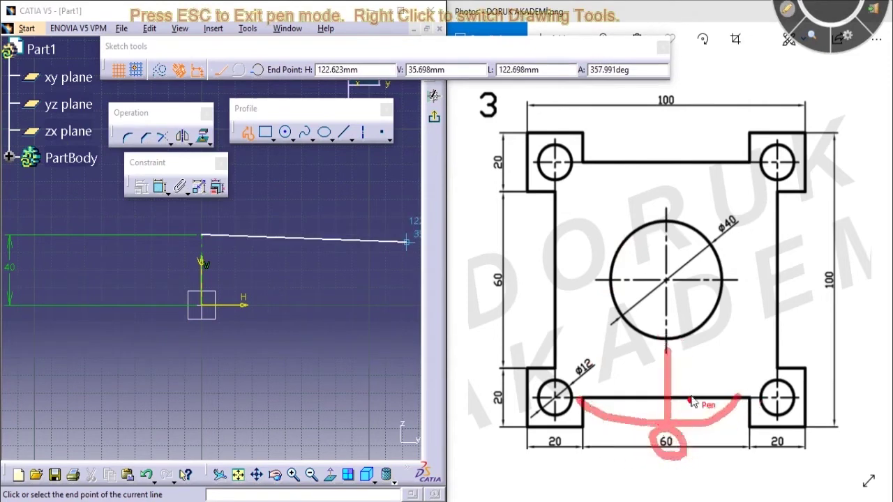
mouse_move(677, 401)
mouse_down()
mouse_move(739, 380)
mouse_move(755, 397)
mouse_up()
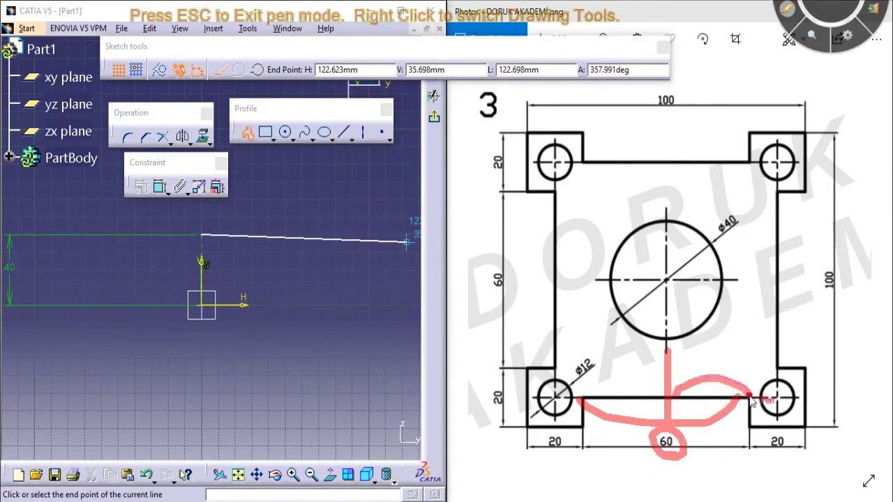
mouse_move(662, 162)
mouse_down()
mouse_move(672, 153)
mouse_move(750, 161)
mouse_up()
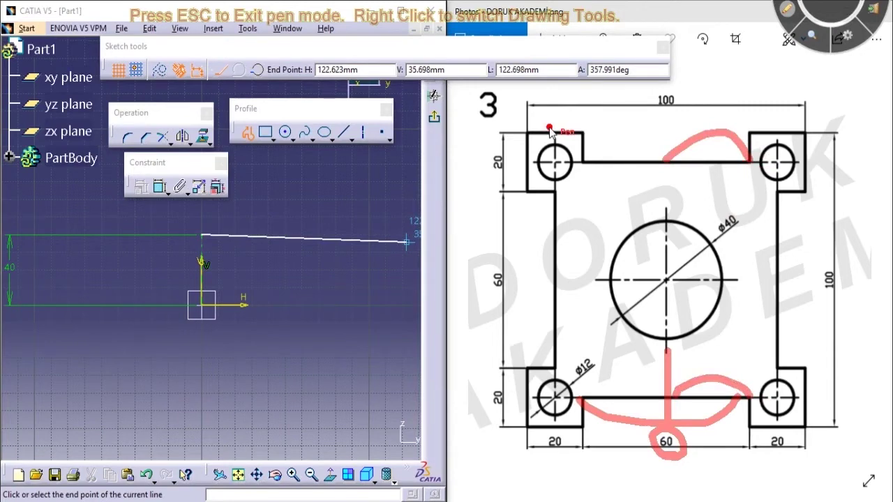
key(Escape)
Draw a 30 mm horizontal profile line from the upper end of the vertical axis and end the profile.
click(527, 67)
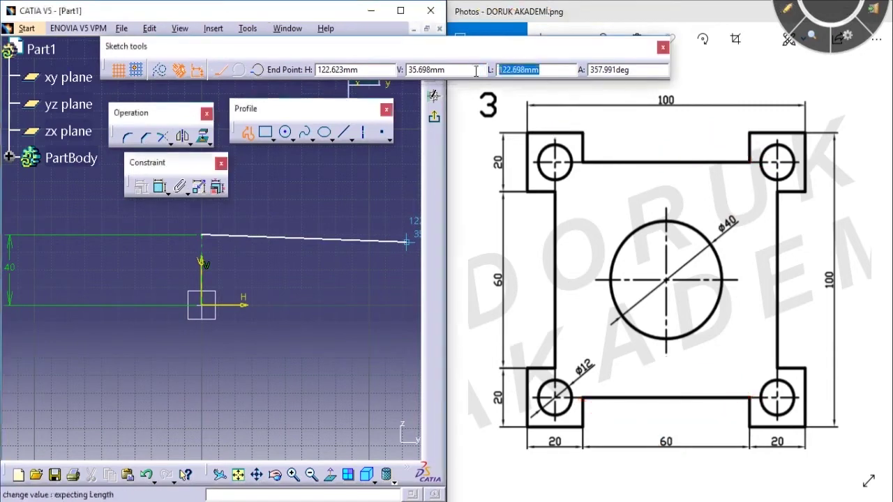
text(30)
key(Return)
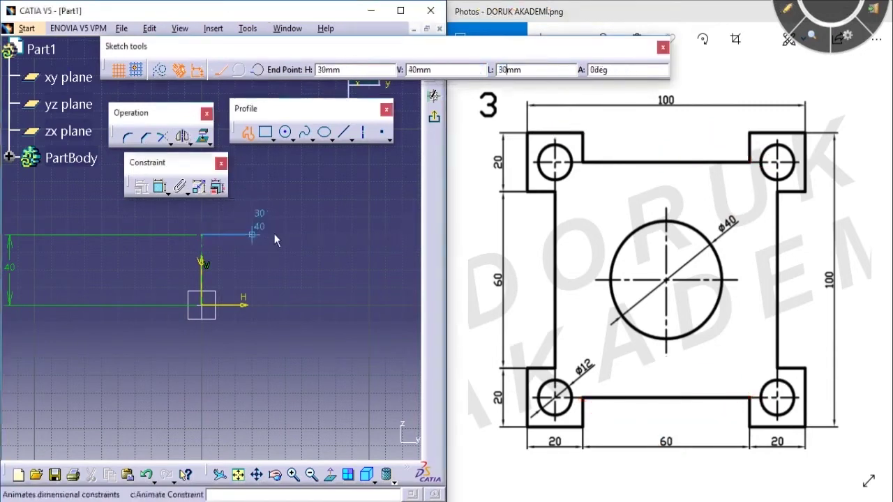
click(274, 239)
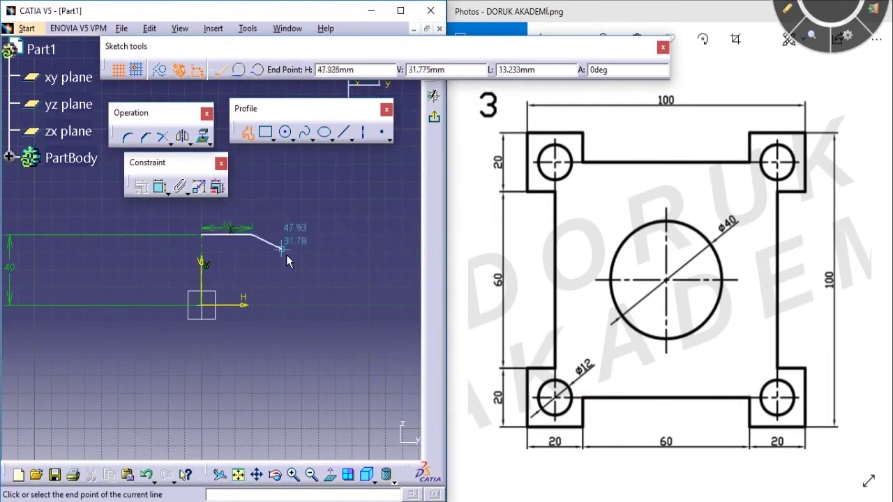
click(249, 134)
Delete all the geometry and dimensions in the sketch.
mouse_move(300, 252)
ctrl+middle_down()
mouse_move(332, 249)
mouse_move(247, 282)
ctrl+middle_up()
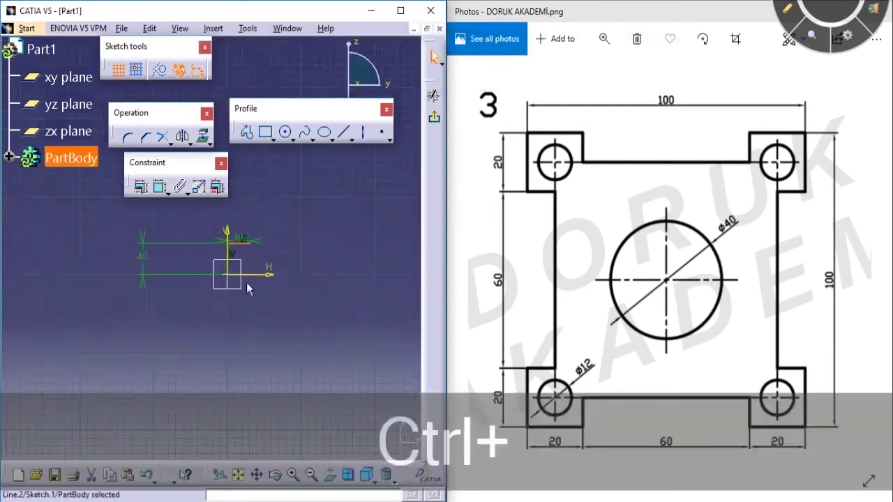
key(ctrl+a)
key(Delete)
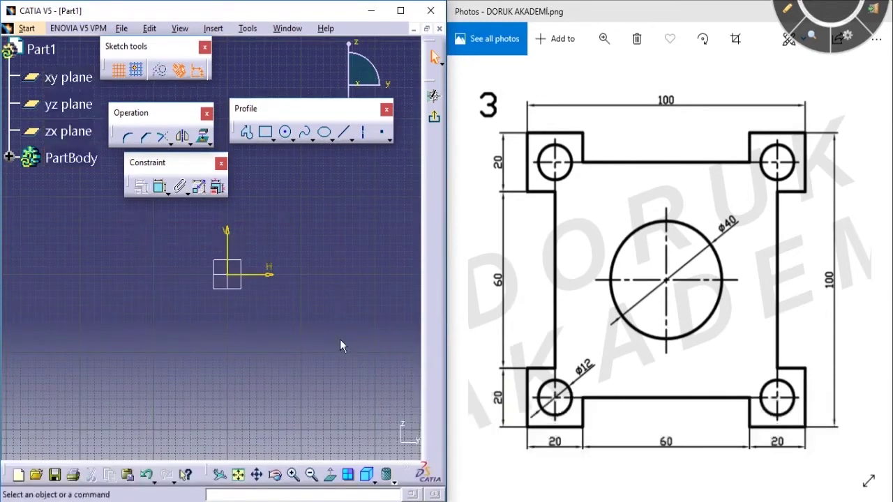
Start a construction line with symmetrical extension at the sketch origin.
ctrl+middle_drag(370, 378, 368, 342)
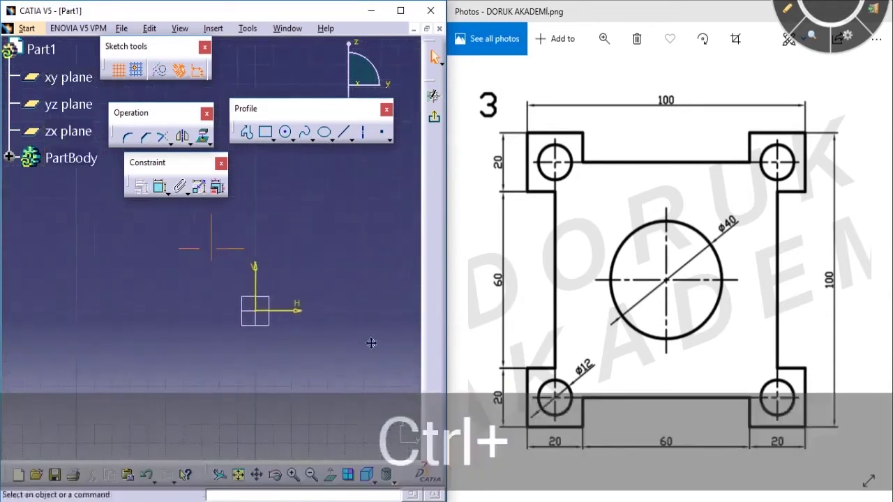
click(342, 132)
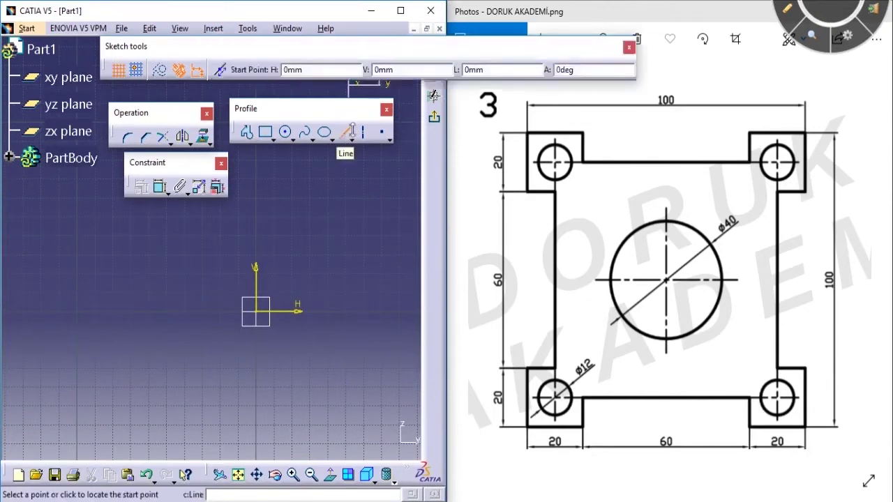
click(222, 71)
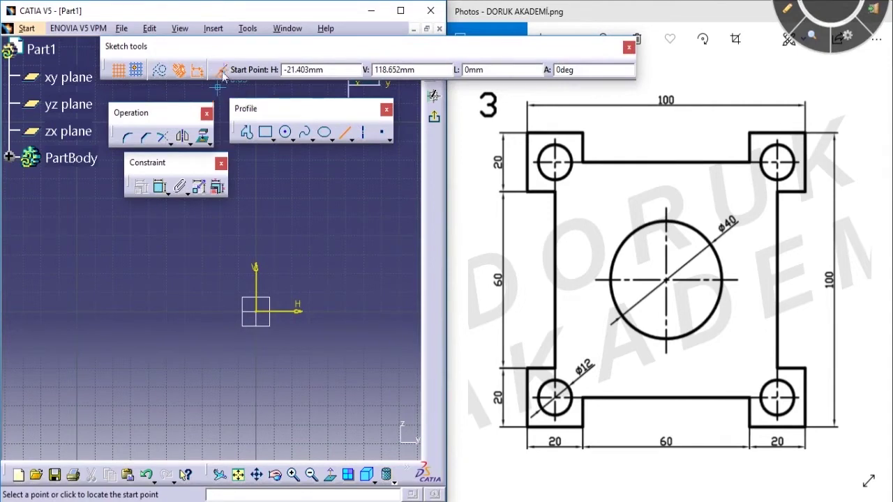
click(160, 71)
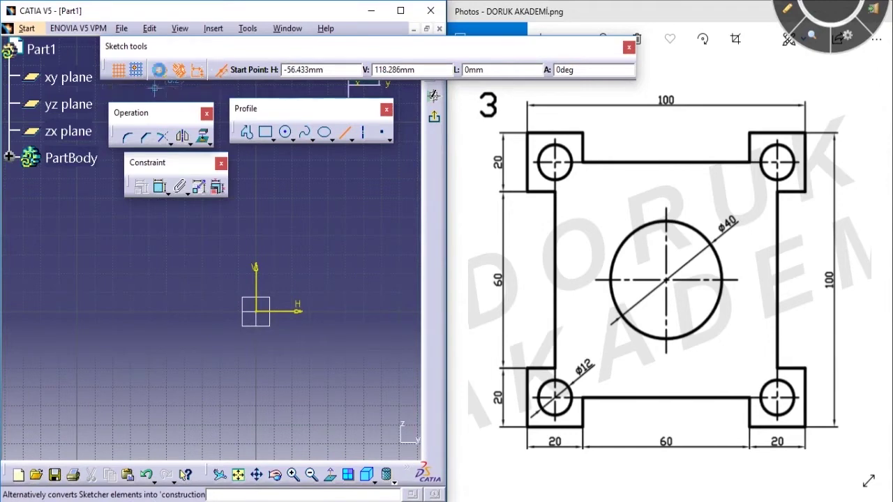
click(457, 73)
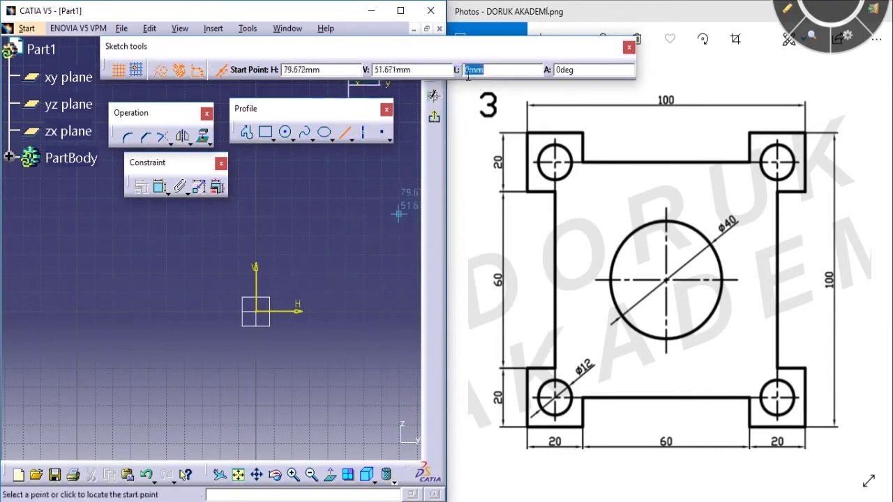
click(263, 315)
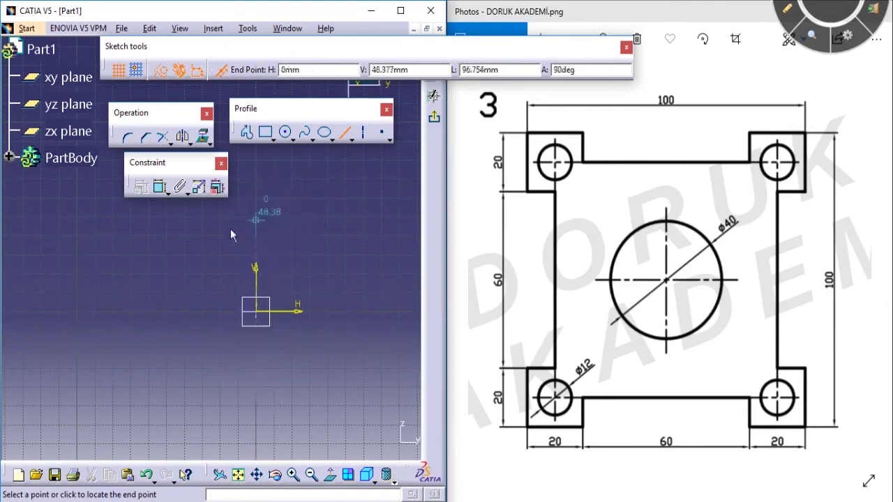
Mark the equal vertical distances above and below the centre on the reference drawing, and erase the marks.
key(ctrl+1)
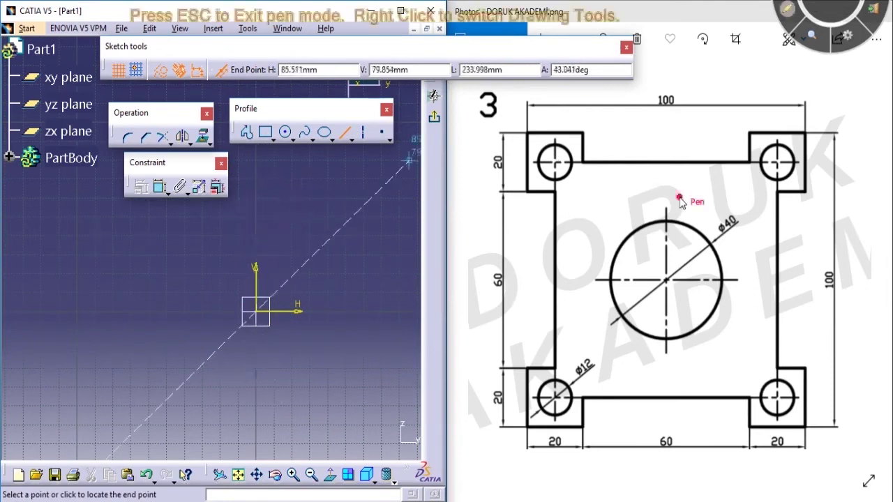
mouse_move(666, 162)
mouse_down()
mouse_move(675, 210)
mouse_move(654, 335)
mouse_move(673, 396)
mouse_up()
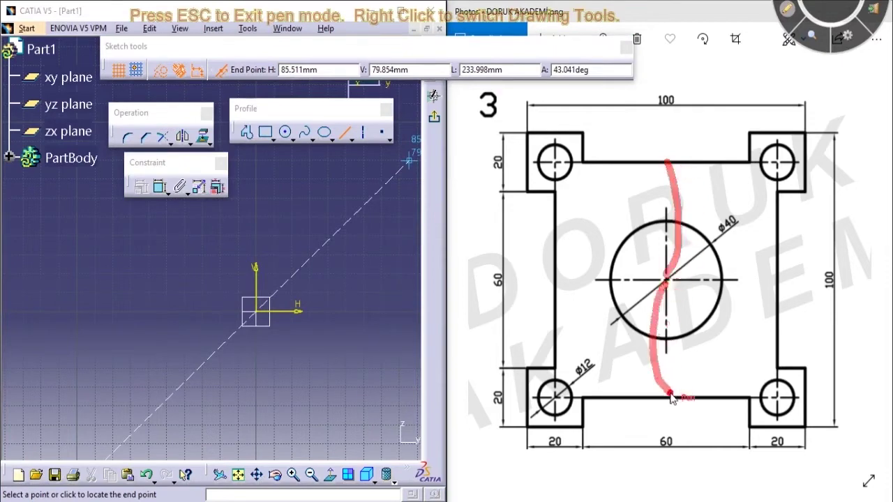
mouse_move(634, 169)
mouse_down()
mouse_move(628, 379)
mouse_move(636, 396)
mouse_up()
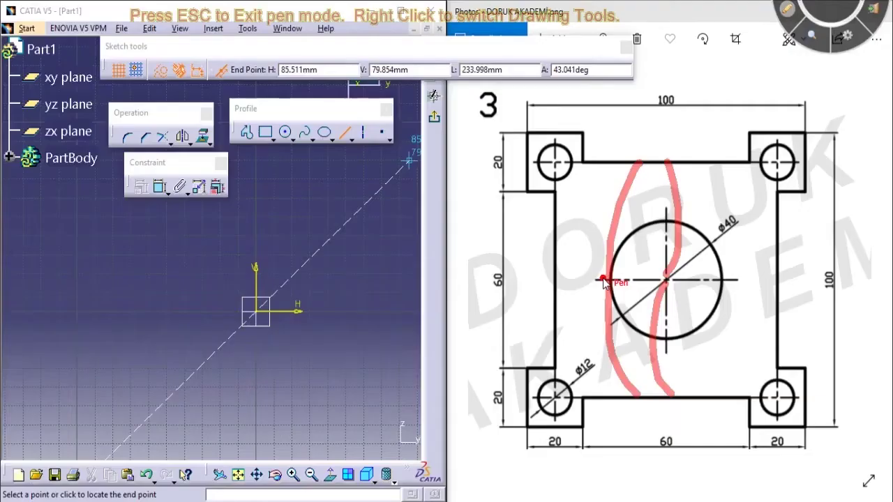
key(Escape)
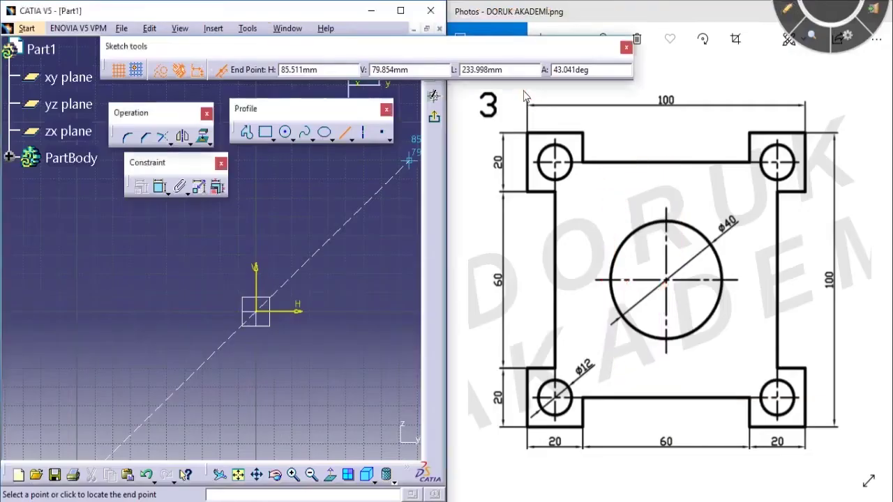
Set the symmetric construction line's length to 80 mm, place it vertically through the origin and move its length dimension clear of the geometry.
click(507, 71)
text(80)
key(Return)
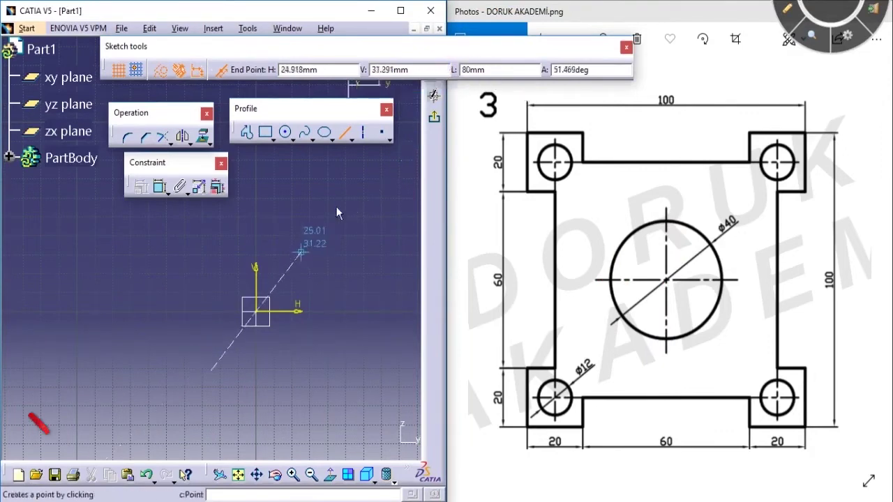
click(256, 240)
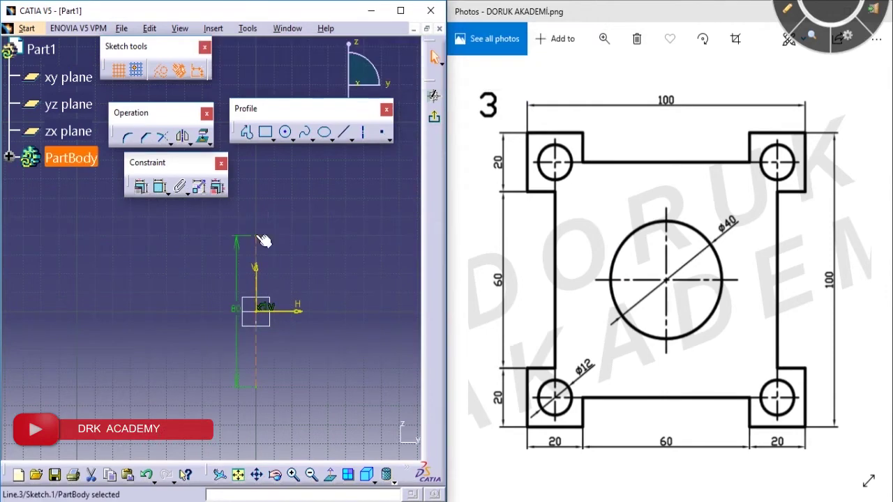
drag(240, 270, 208, 251)
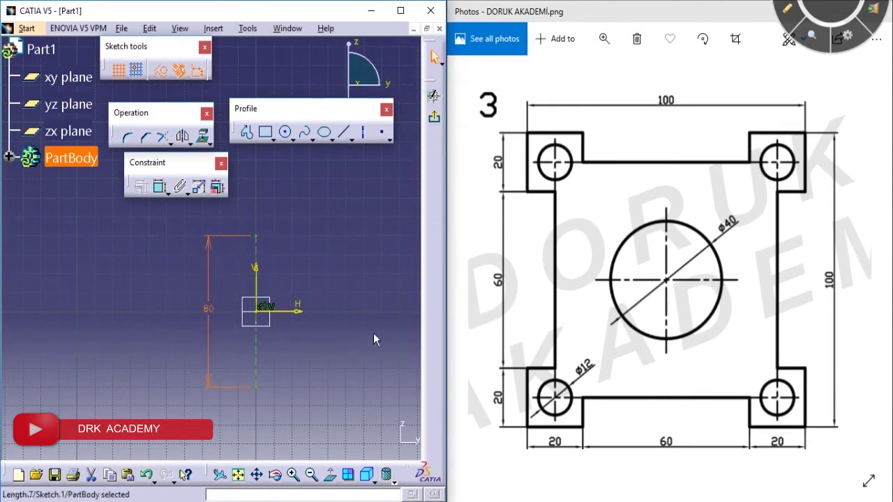
click(306, 290)
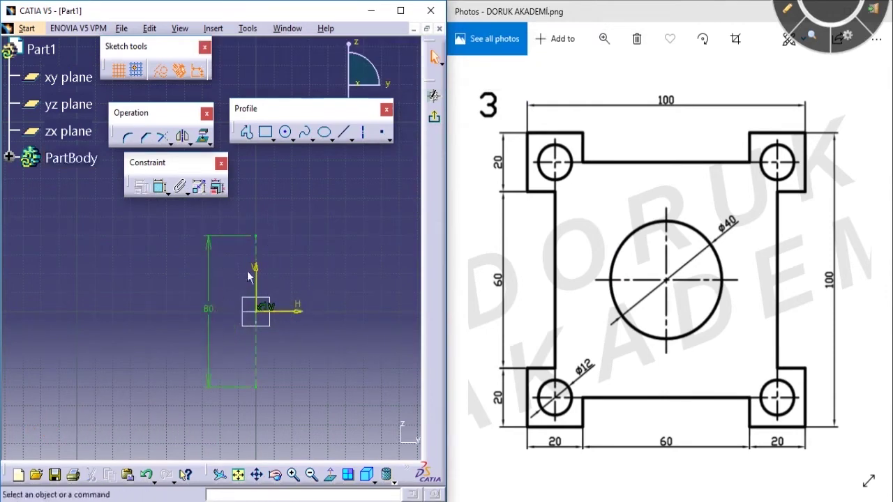
Mark the right-hand outline and the lower-right corner square on the reference drawing, highlight both axis ends in the sketch, and erase the marks.
key(ctrl+shift+p)
mouse_move(668, 159)
mouse_down()
mouse_move(801, 139)
mouse_move(806, 213)
mouse_up()
mouse_move(781, 379)
mouse_down()
mouse_move(855, 396)
mouse_move(744, 411)
mouse_up()
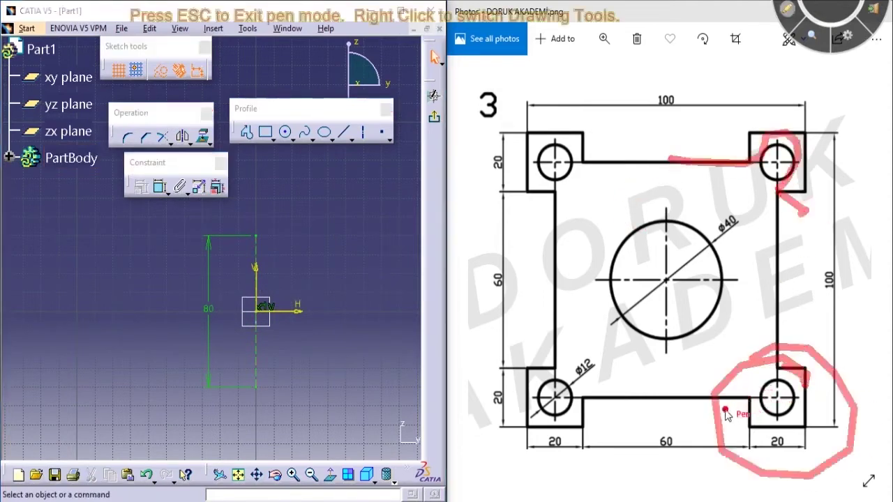
key(Delete)
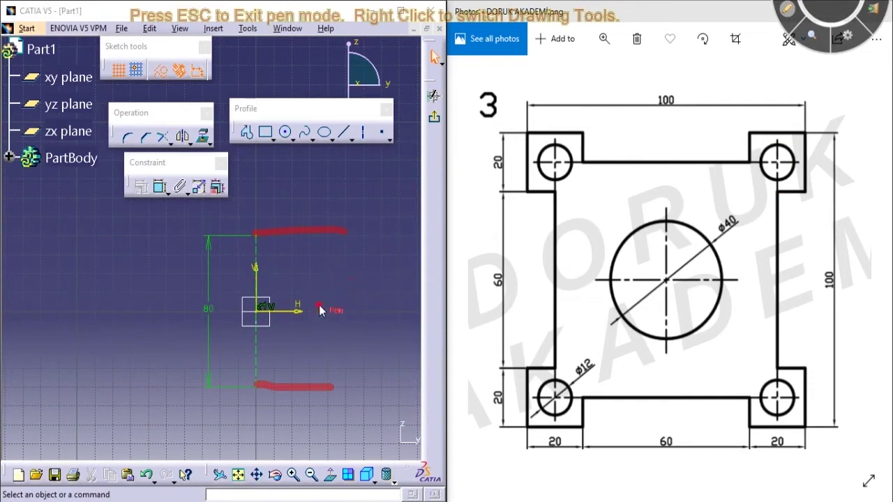
key(Escape)
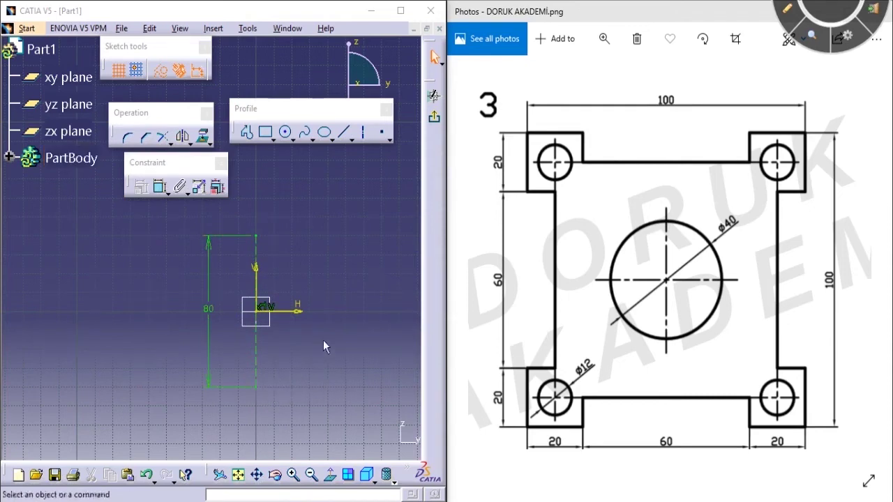
Mark the right half of the 60 mm upper edge on the reference drawing, and erase the marks.
key(F9)
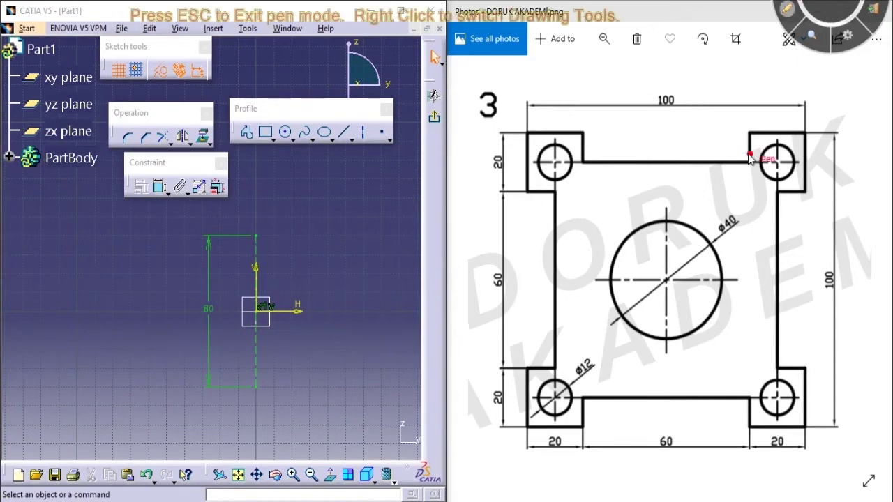
mouse_move(667, 153)
mouse_down()
mouse_move(728, 154)
mouse_move(738, 164)
mouse_up()
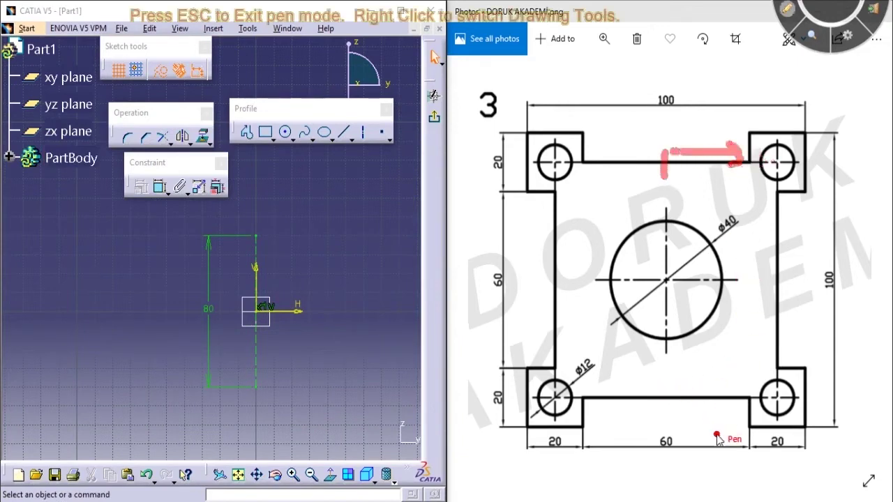
key(Escape)
Start a profile at the upper end of the construction axis with a 30 mm horizontal line running right.
click(247, 132)
click(265, 240)
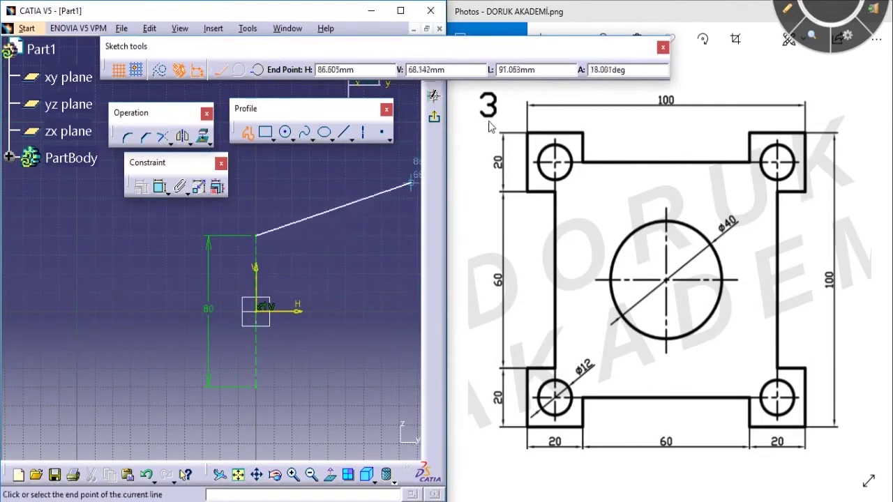
double_click(499, 70)
double_click(496, 77)
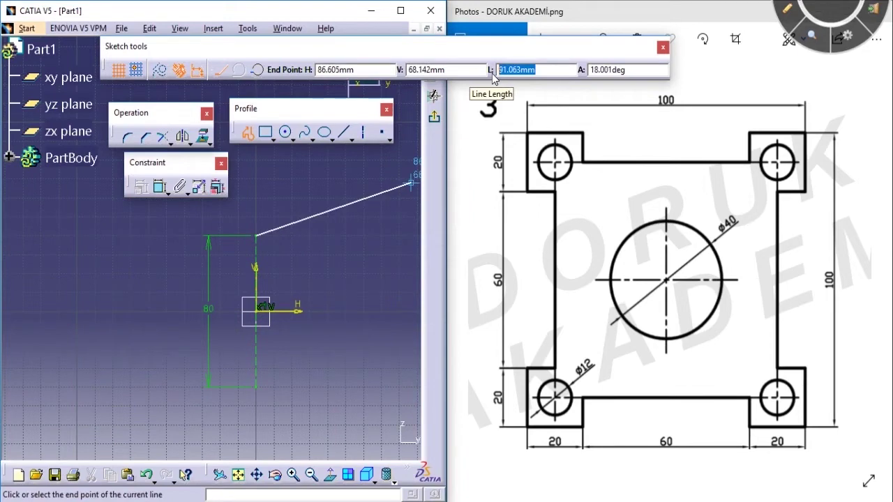
text(30)
key(Tab)
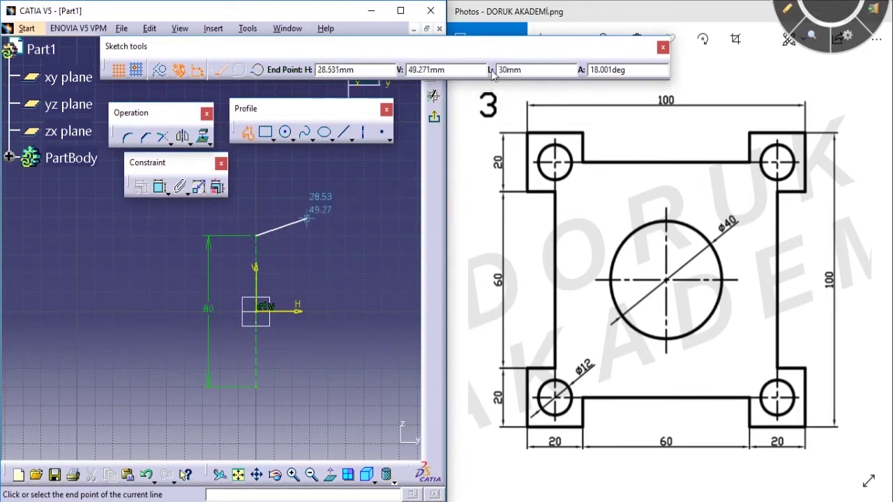
click(307, 237)
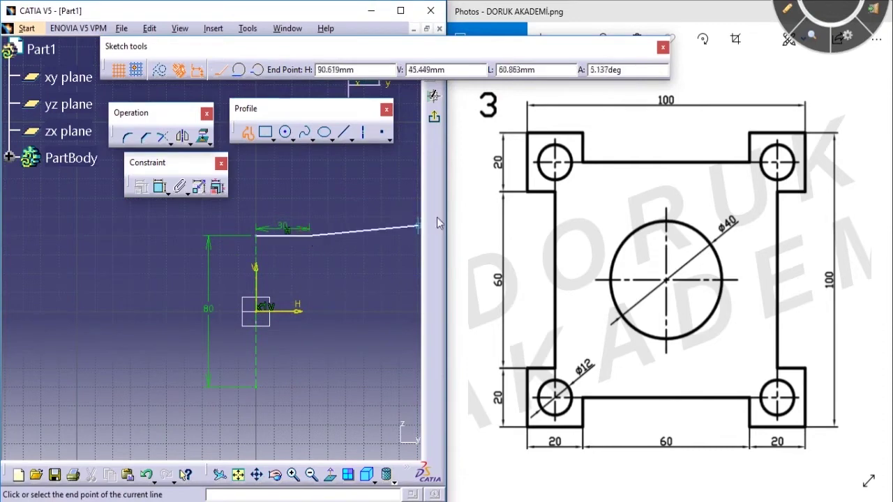
Mark the short inner edge of the upper-right corner and the 20 mm corner dimensions on the reference drawing.
key(ctrl+2)
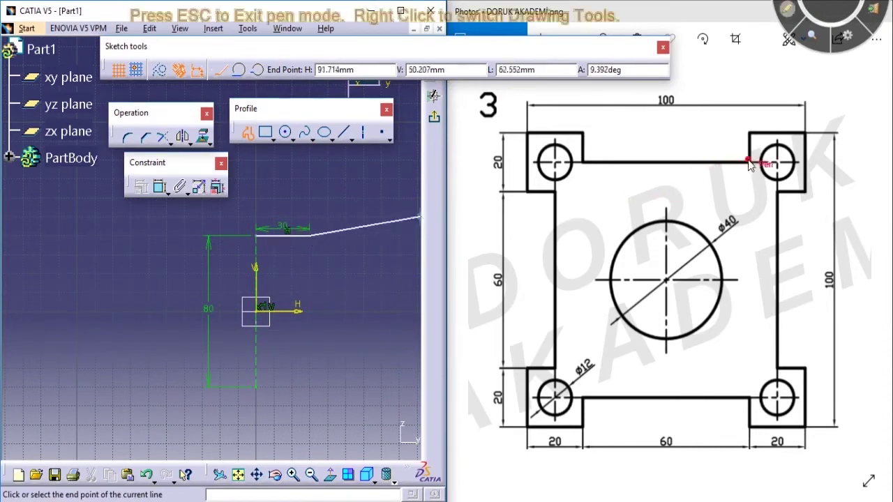
drag(748, 162, 748, 139)
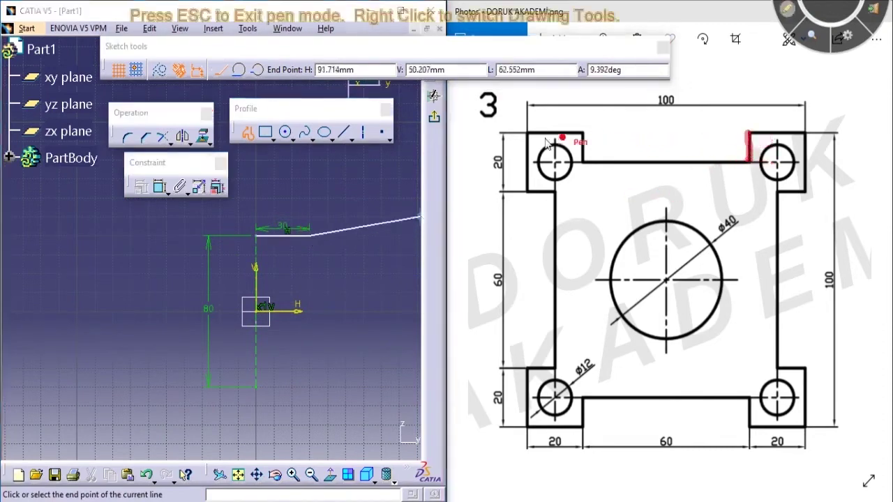
mouse_move(524, 132)
mouse_down()
mouse_move(527, 163)
mouse_move(514, 182)
mouse_up()
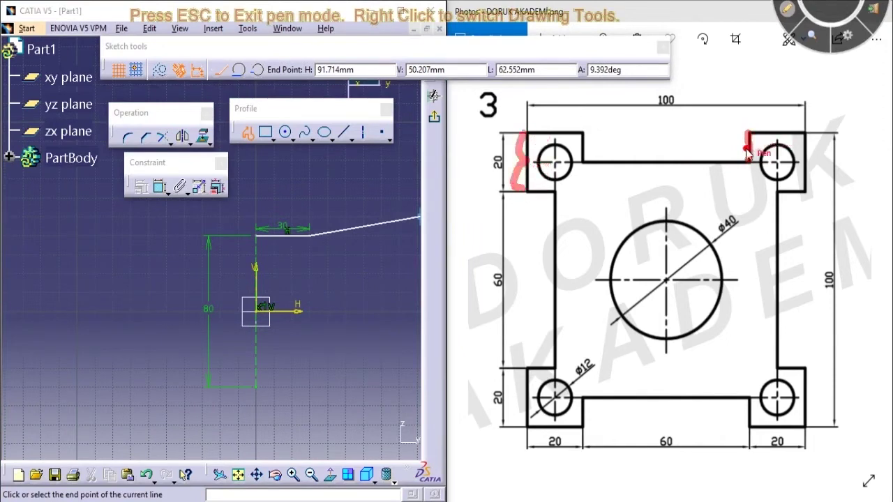
drag(747, 155, 748, 163)
mouse_move(752, 451)
mouse_down()
mouse_move(802, 464)
mouse_move(774, 423)
mouse_move(774, 460)
mouse_up()
mouse_move(558, 452)
mouse_down()
mouse_move(573, 436)
mouse_move(537, 446)
mouse_move(558, 454)
mouse_up()
mouse_move(515, 422)
mouse_down()
mouse_move(498, 385)
mouse_move(515, 422)
mouse_up()
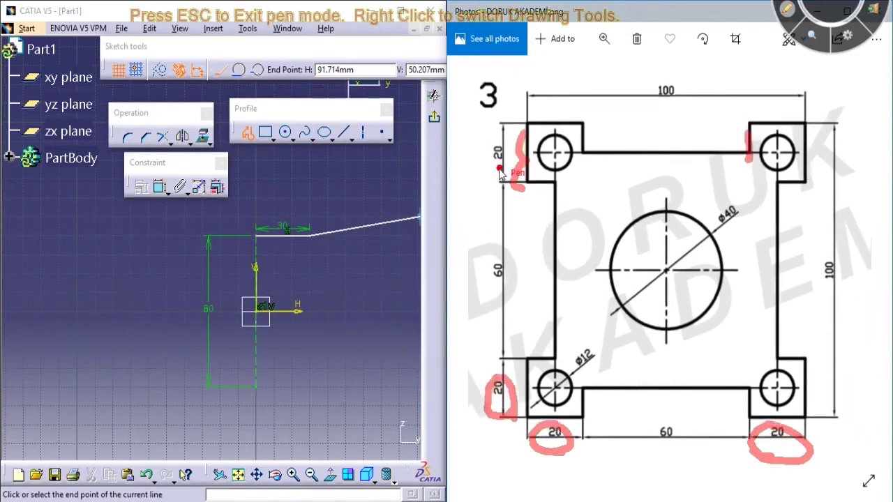
Mark the upper-right square's sides and the halved 20 mm corner dimensions on the reference drawing, and erase all marks.
mouse_move(753, 119)
mouse_down()
mouse_move(794, 120)
mouse_move(817, 190)
mouse_up()
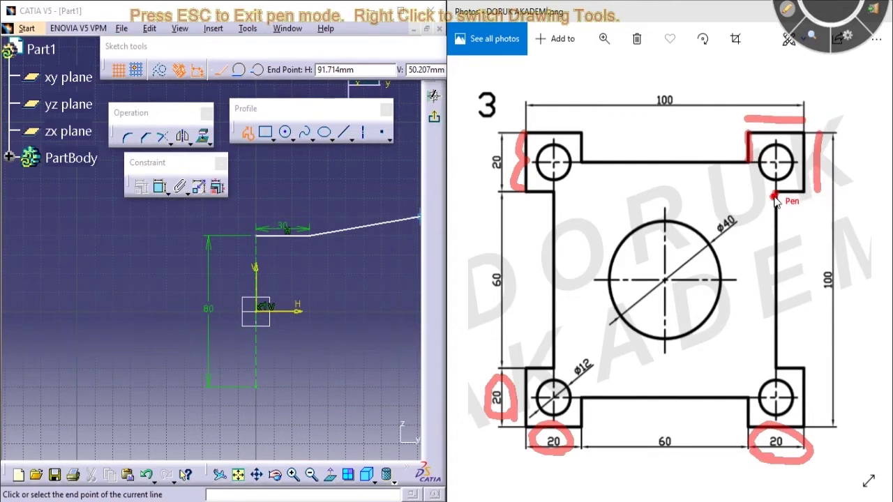
drag(781, 205, 806, 204)
mouse_move(776, 352)
mouse_down()
mouse_move(778, 477)
mouse_move(729, 471)
mouse_up()
mouse_move(558, 404)
mouse_down()
mouse_move(564, 462)
mouse_move(513, 452)
mouse_up()
mouse_move(520, 399)
mouse_down()
mouse_move(488, 397)
mouse_move(481, 380)
mouse_move(478, 404)
mouse_move(490, 433)
mouse_up()
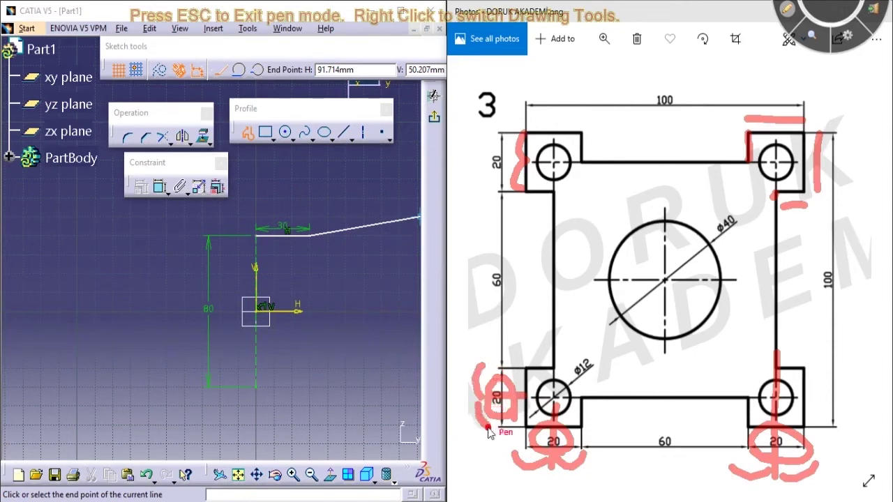
key(Escape)
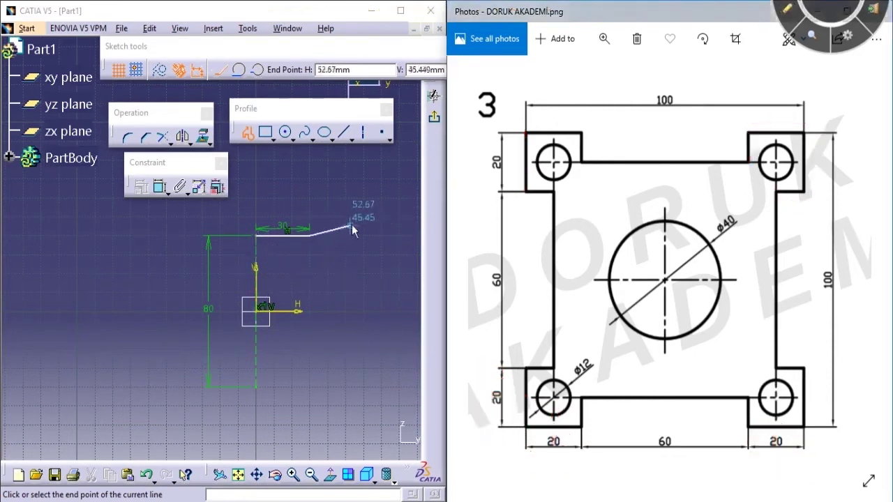
Continue the profile with a 10 mm vertical line upward from the end of the 30 mm line.
click(382, 44)
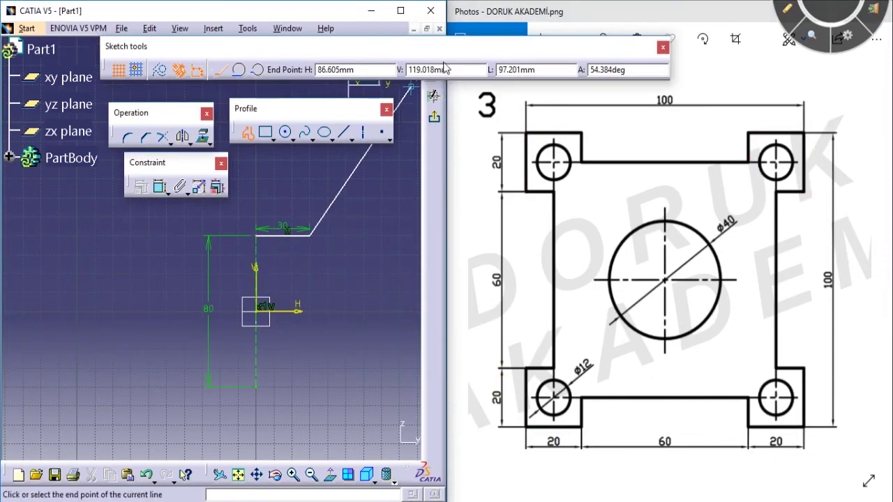
click(546, 67)
text(10)
key(Return)
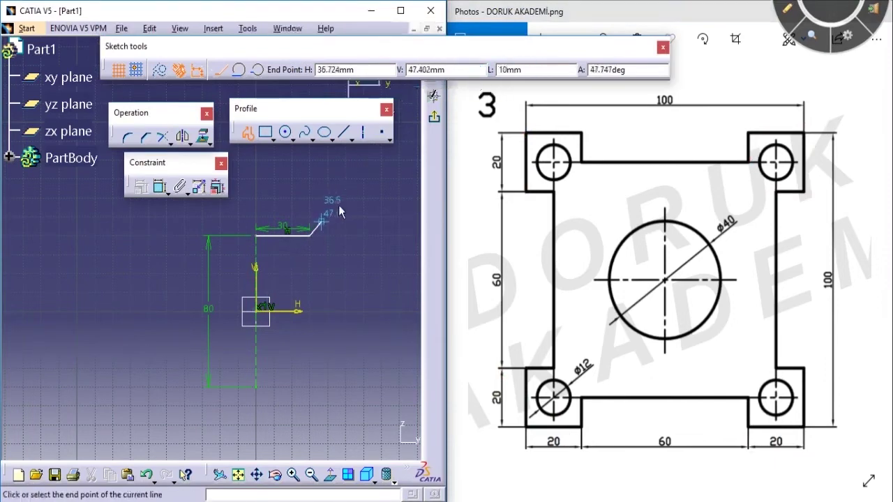
mouse_move(313, 226)
middle_down()
mouse_move(294, 222)
mouse_move(305, 206)
mouse_move(293, 222)
mouse_move(306, 228)
mouse_move(278, 236)
middle_up()
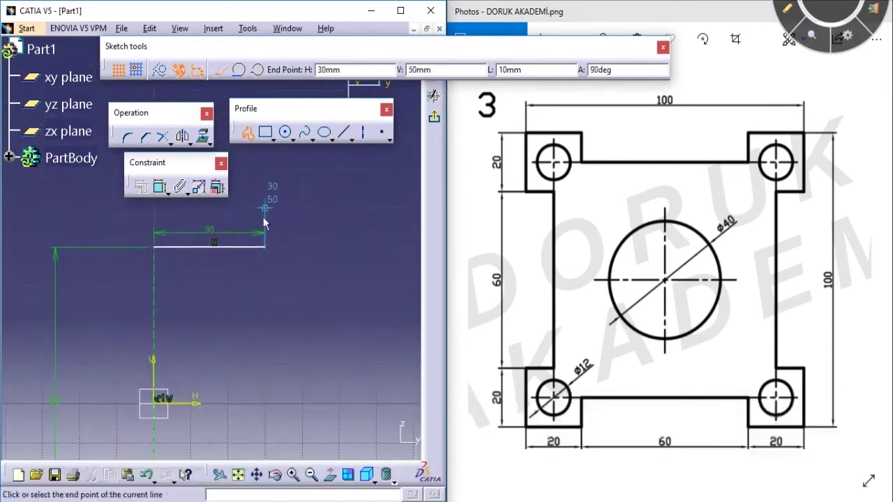
click(270, 210)
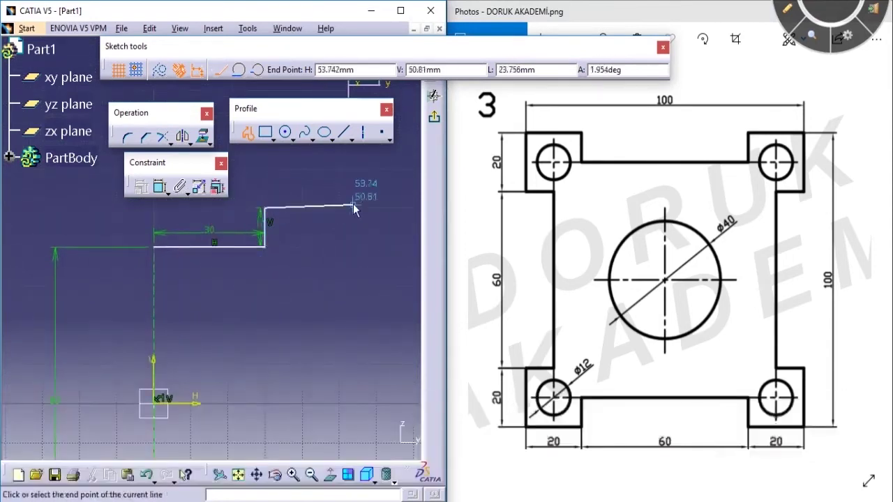
Add a 20 mm horizontal line to the right as the corner square's upper edge.
click(549, 68)
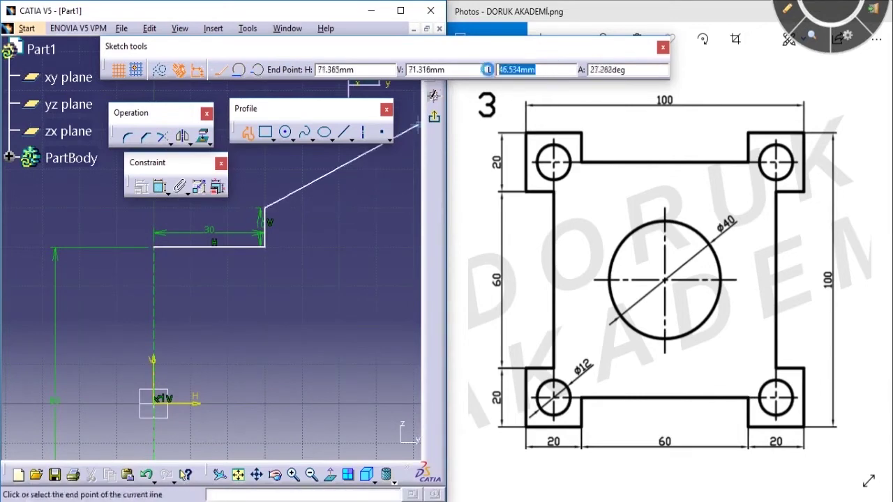
text(20mm)
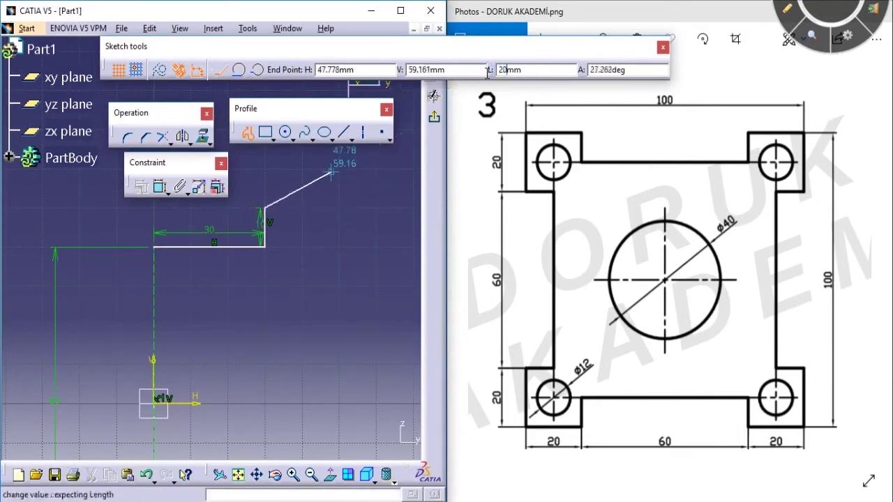
key(Return)
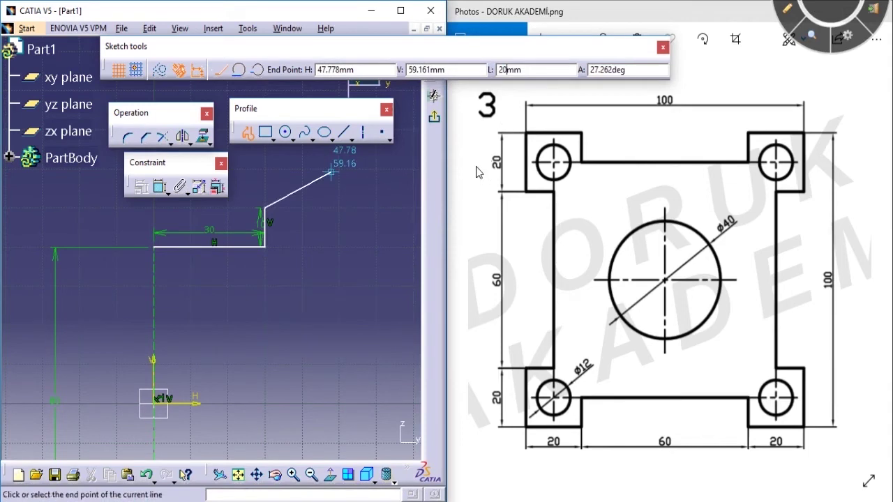
click(337, 208)
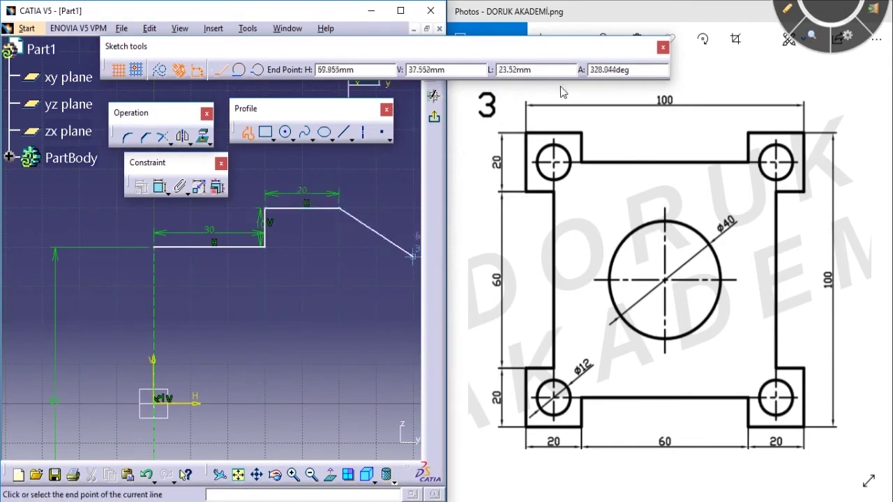
Examine the horizontal, vertical, length and angle values available for the profile's next segment.
click(502, 70)
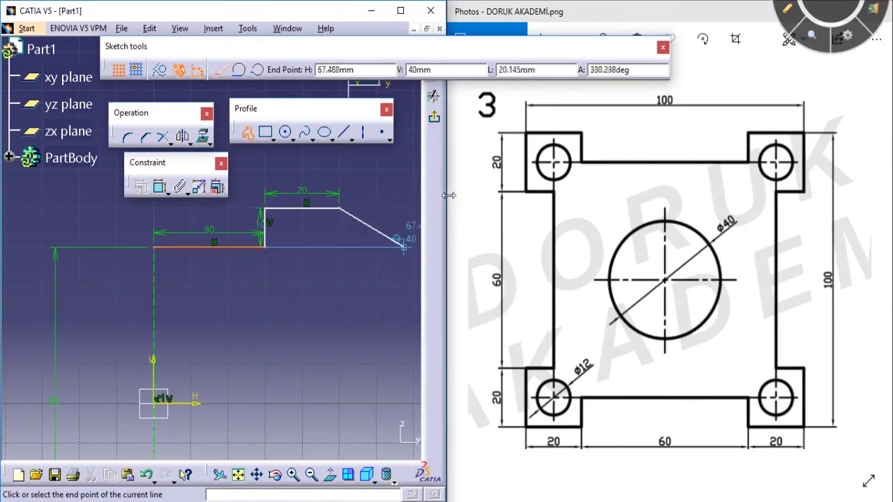
key(Tab)
key(Tab)
key(Tab)
key(Tab)
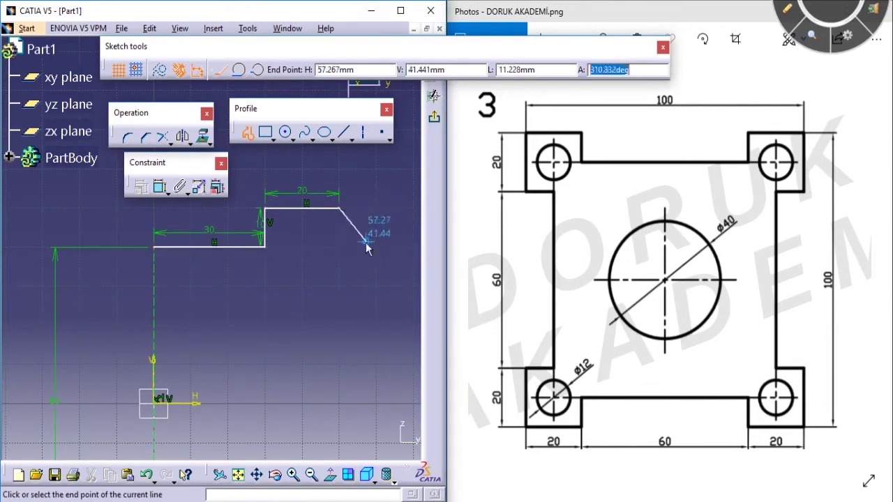
key(Tab)
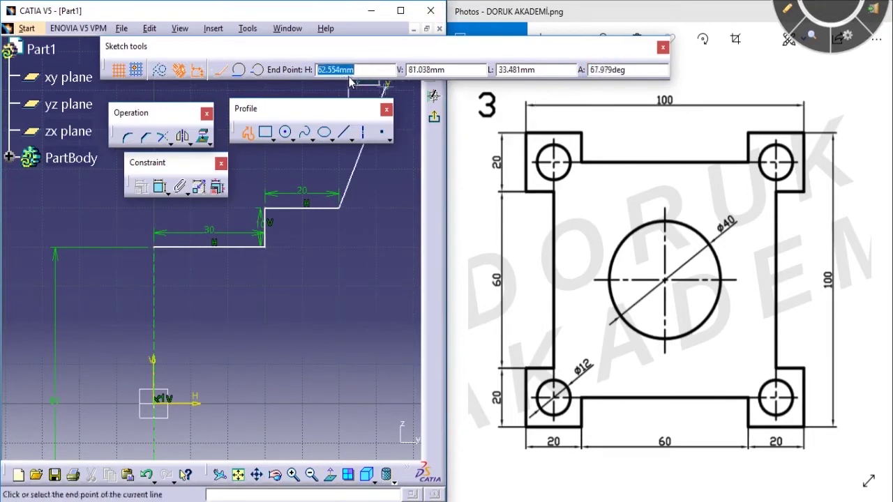
key(Tab)
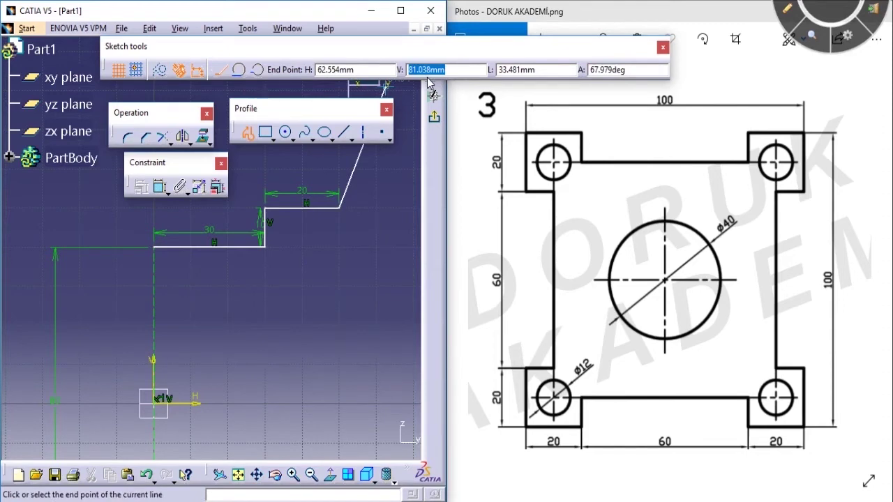
click(525, 72)
key(Tab)
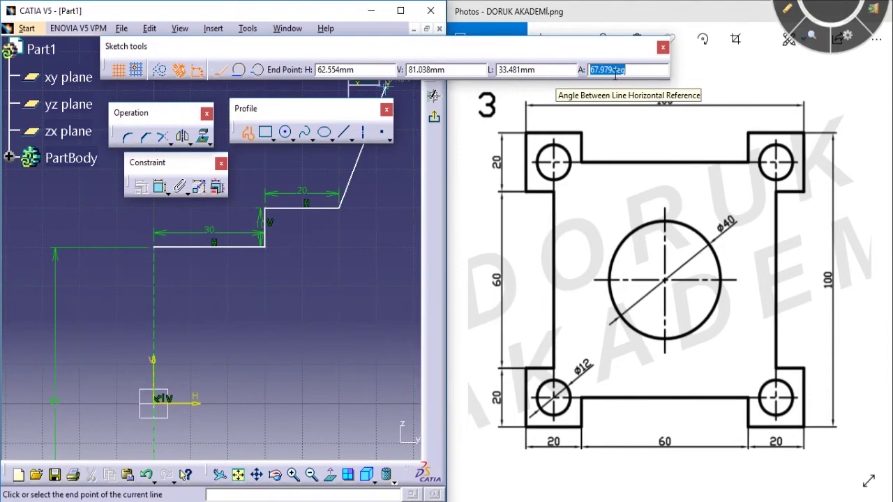
click(615, 71)
Add a 20 mm vertical line downward as the corner square's outer edge.
key(Tab)
key(Tab)
key(Tab)
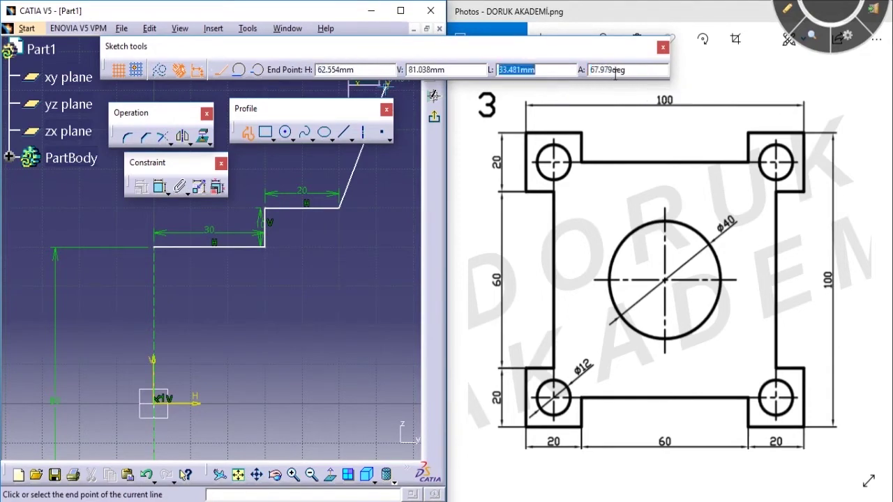
text(20)
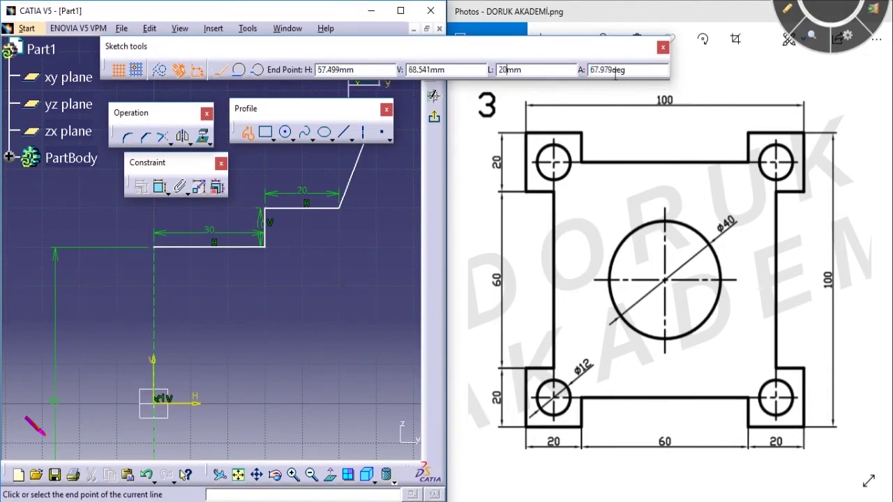
click(340, 325)
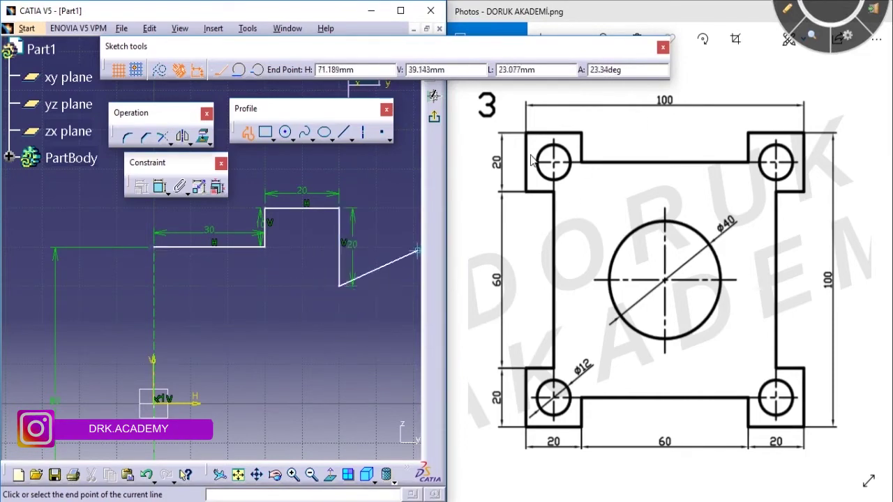
Add a 10 mm horizontal line to the left from the lower end of the corner square's outer edge.
key(Tab)
key(Tab)
key(Tab)
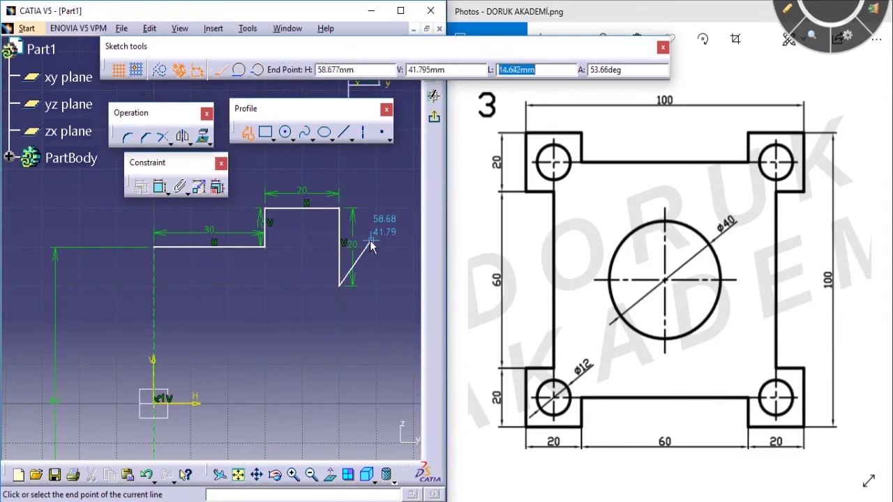
text(10)
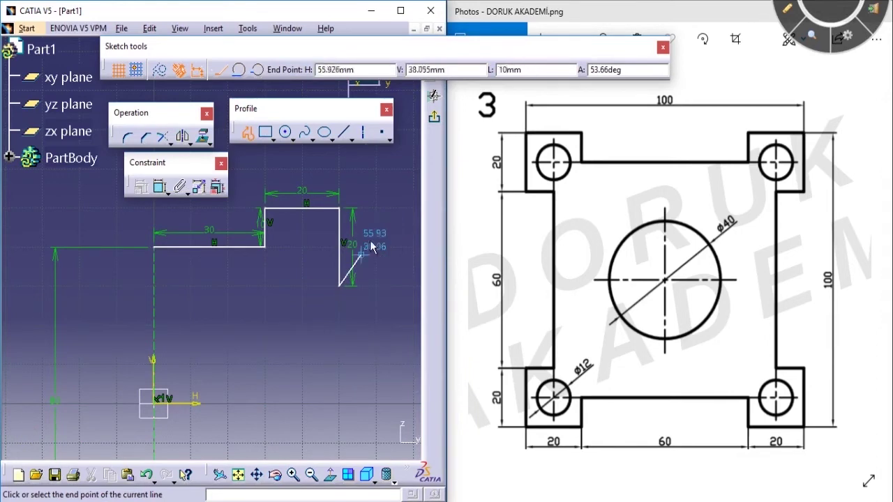
click(314, 294)
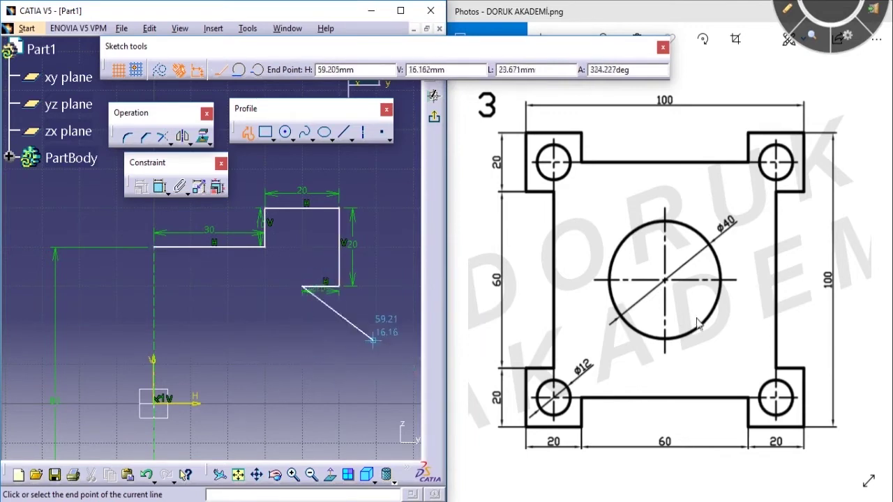
Examine the 60 mm dimension of the plate's straight side edge and its extension lines in the reference drawing.
key(ctrl+shift+p)
mouse_move(647, 162)
mouse_down()
mouse_move(760, 155)
mouse_move(802, 133)
mouse_move(803, 183)
mouse_move(780, 200)
mouse_move(767, 368)
mouse_up()
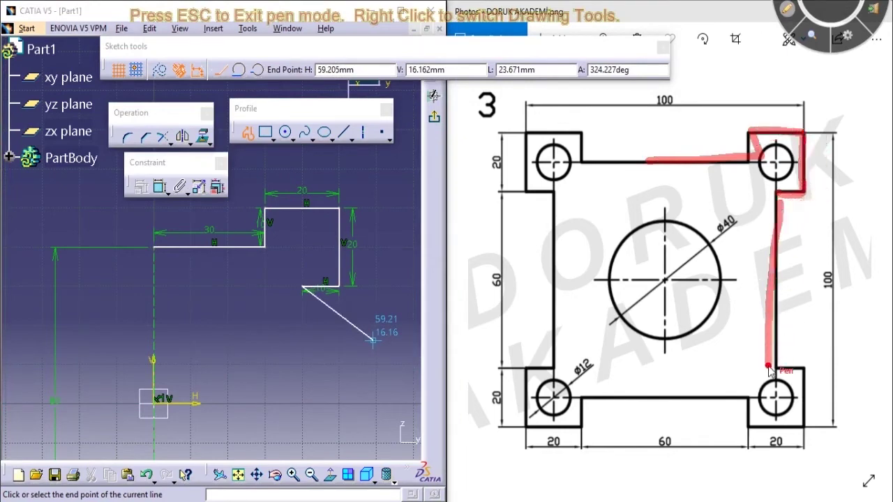
mouse_move(497, 272)
mouse_down()
mouse_move(492, 307)
mouse_move(507, 275)
mouse_up()
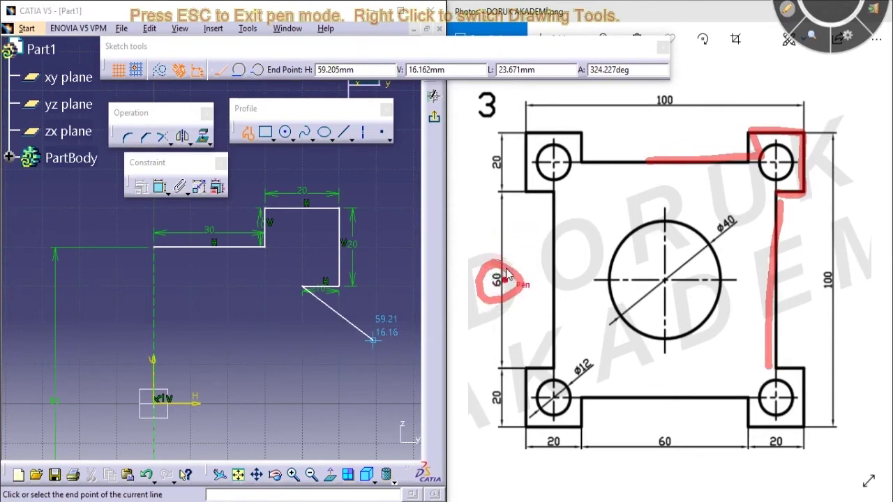
drag(547, 194, 548, 357)
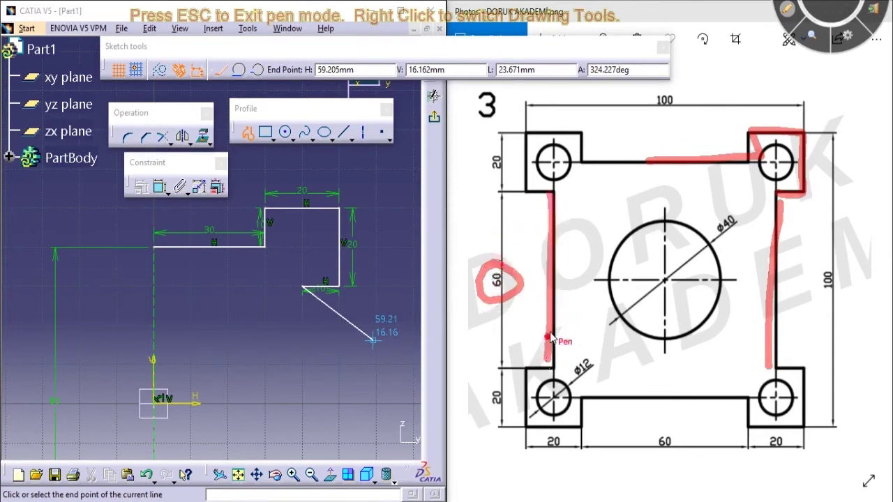
key(Escape)
click(604, 42)
click(578, 73)
scroll(723, 265, up, 3)
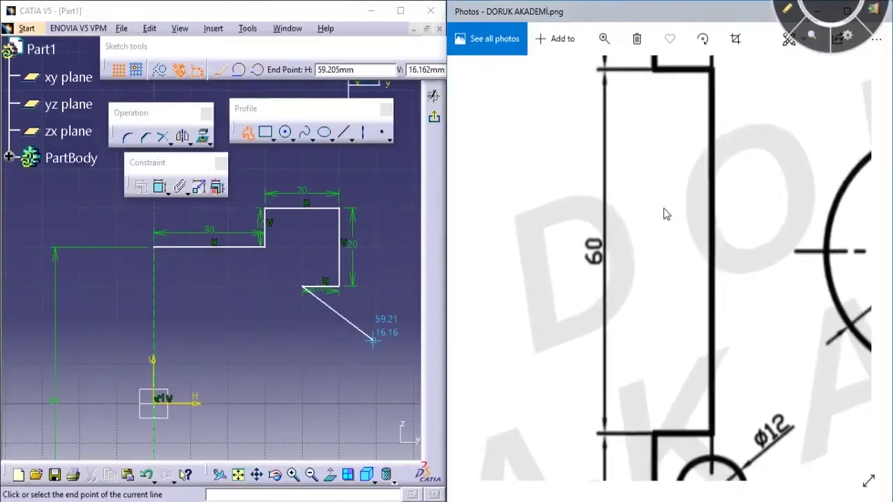
key(ctrl+shift+p)
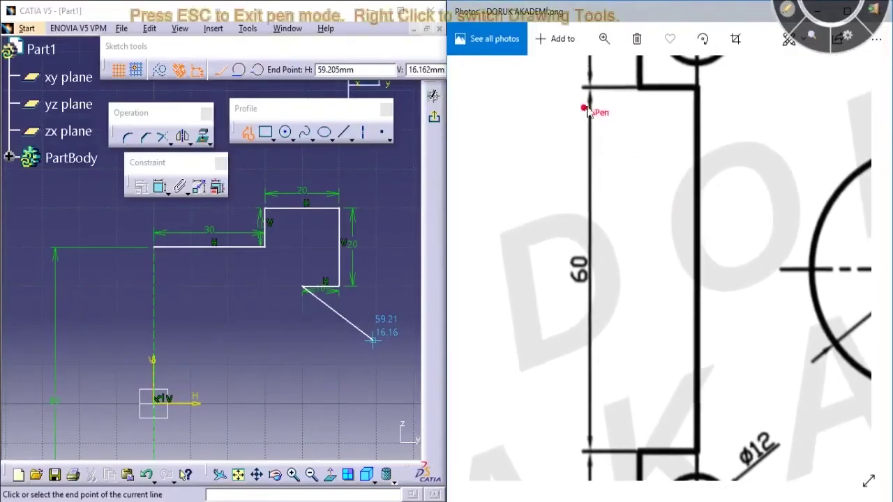
drag(594, 109, 592, 98)
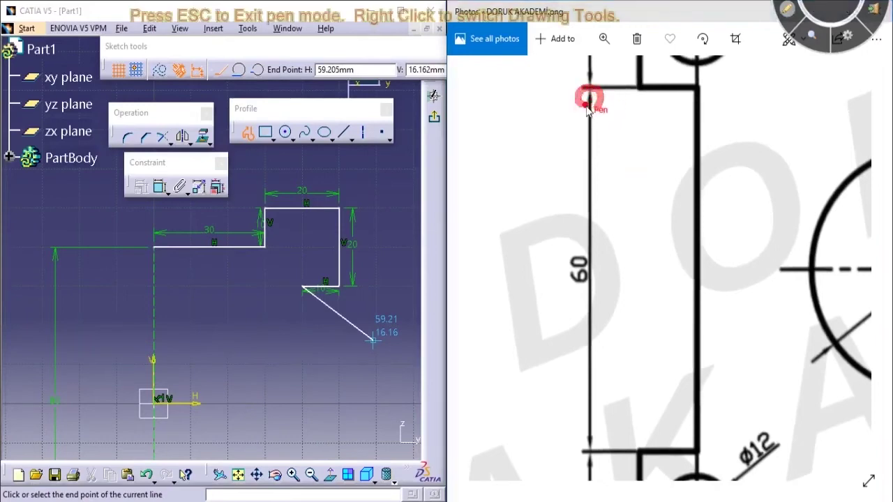
mouse_move(589, 454)
mouse_down()
mouse_move(598, 438)
mouse_move(590, 452)
mouse_move(661, 454)
mouse_up()
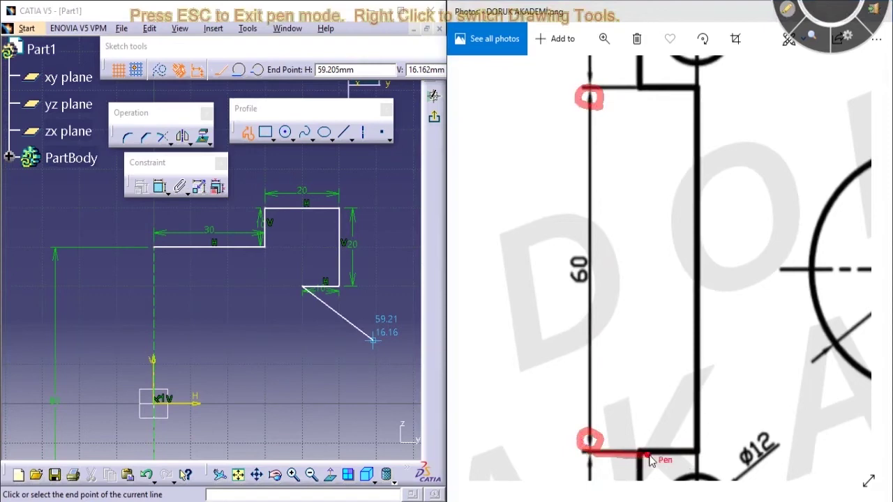
drag(597, 89, 664, 88)
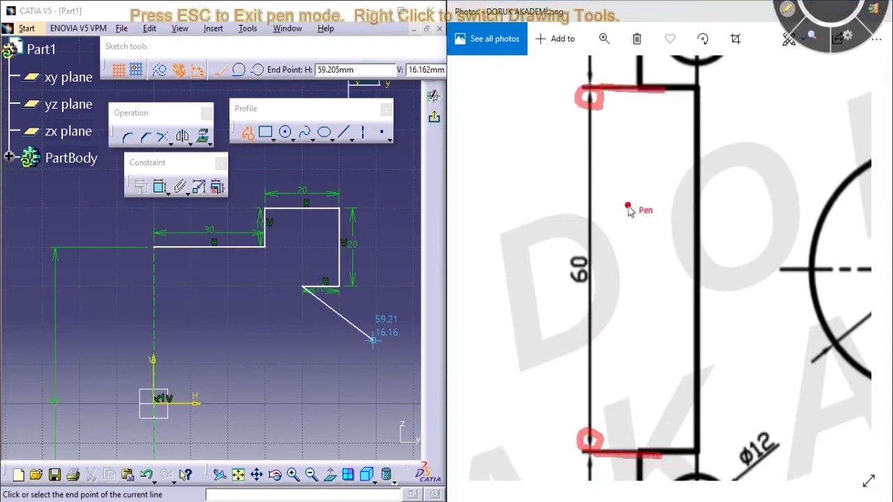
key(Escape)
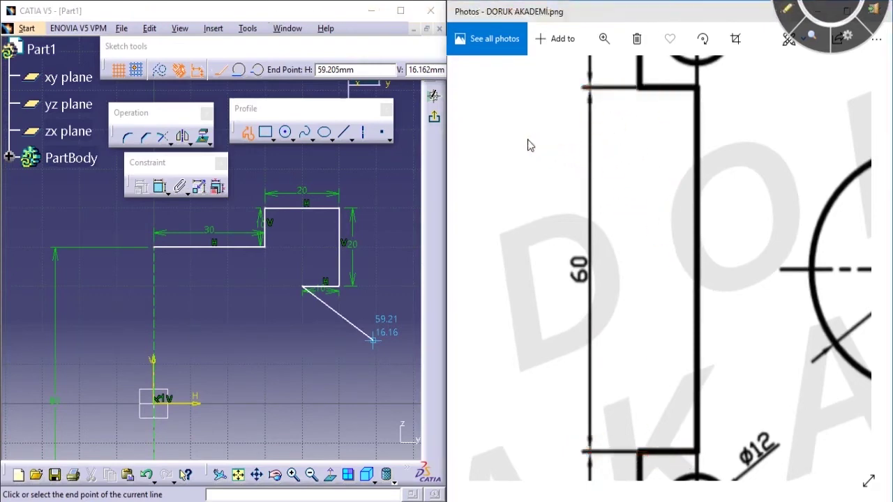
click(604, 38)
Add a 60 mm vertical line downward from the inner end of the corner square as the plate's straight side edge.
drag(588, 70, 553, 73)
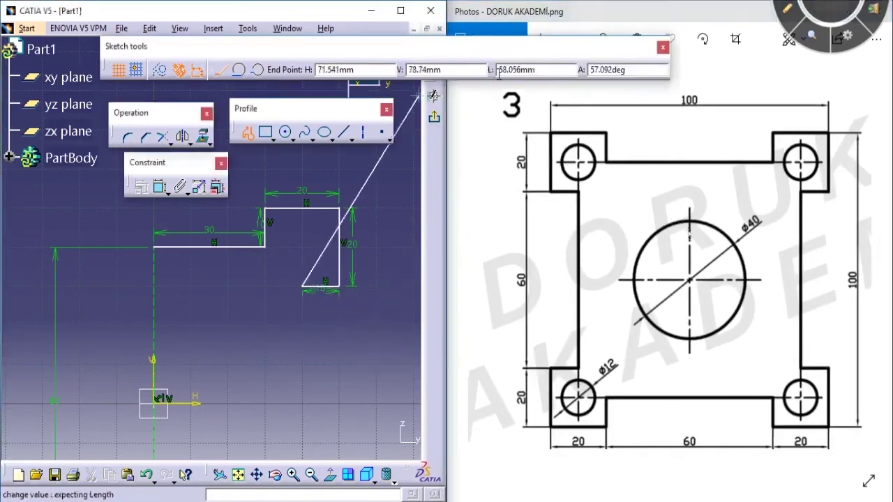
click(520, 69)
text(60)
mouse_move(321, 403)
middle_down()
mouse_move(307, 209)
mouse_move(295, 187)
middle_up()
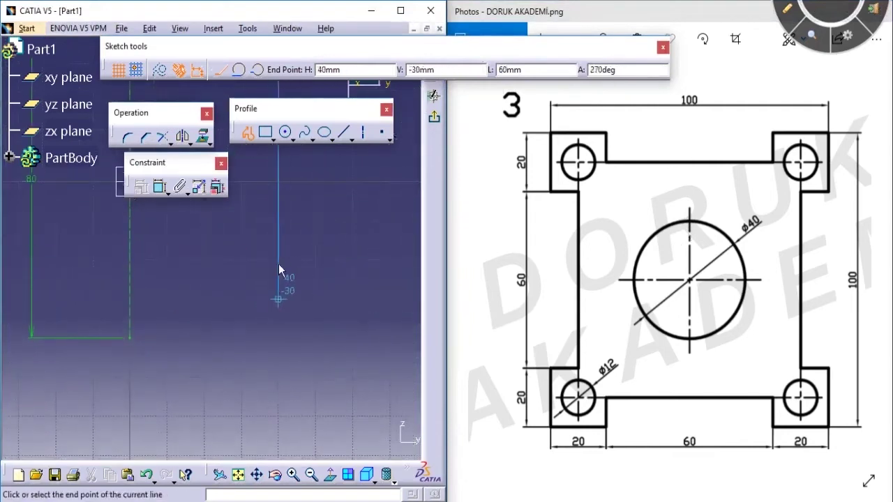
click(279, 269)
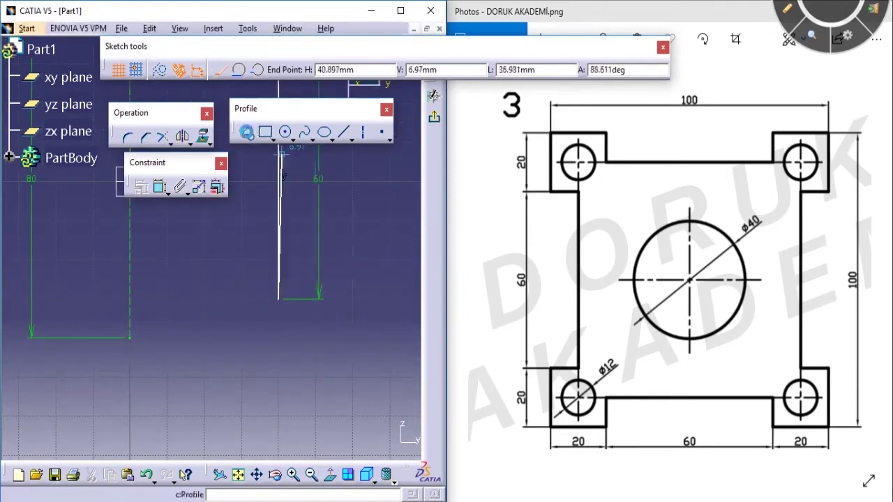
End the profile and move the side edge's 60 mm dimension farther outward from the geometry.
click(246, 132)
drag(325, 180, 325, 194)
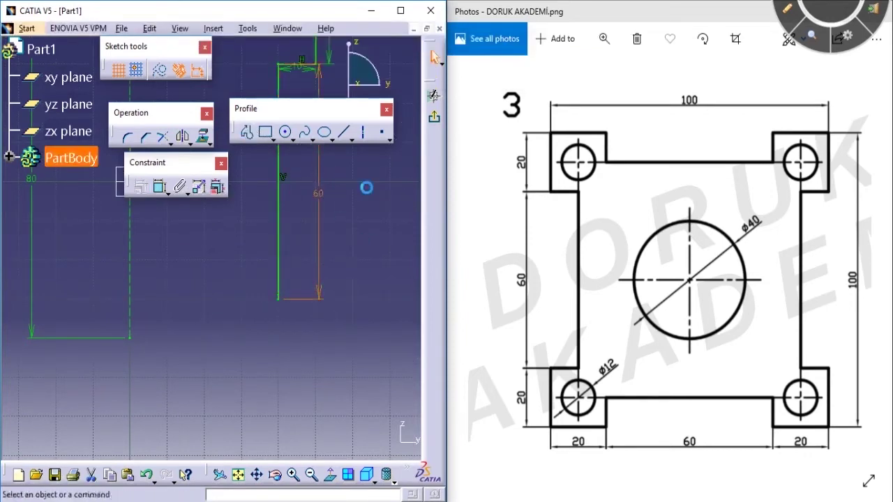
drag(327, 297, 409, 297)
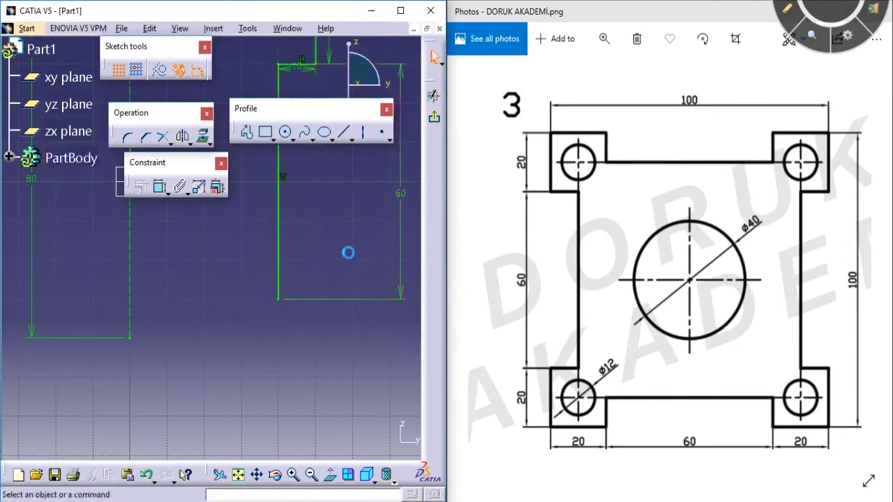
Try to start a new profile with a 10 mm horizontal line to the right from the side edge's lower end.
click(246, 132)
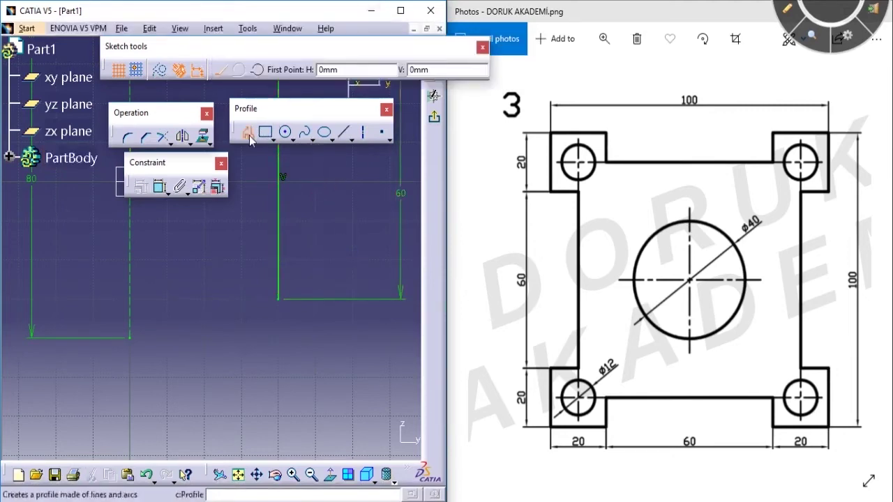
click(282, 299)
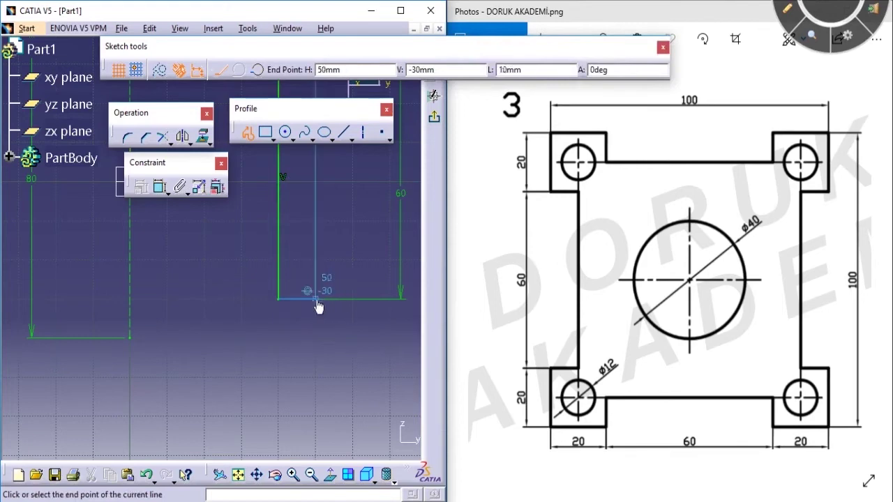
mouse_move(318, 293)
middle_down()
mouse_move(312, 352)
mouse_move(279, 417)
middle_up()
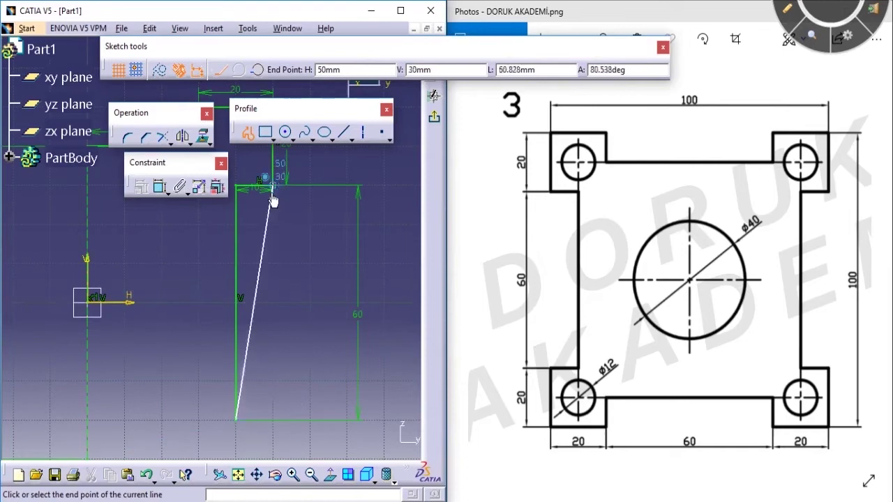
middle_drag(283, 330, 304, 274)
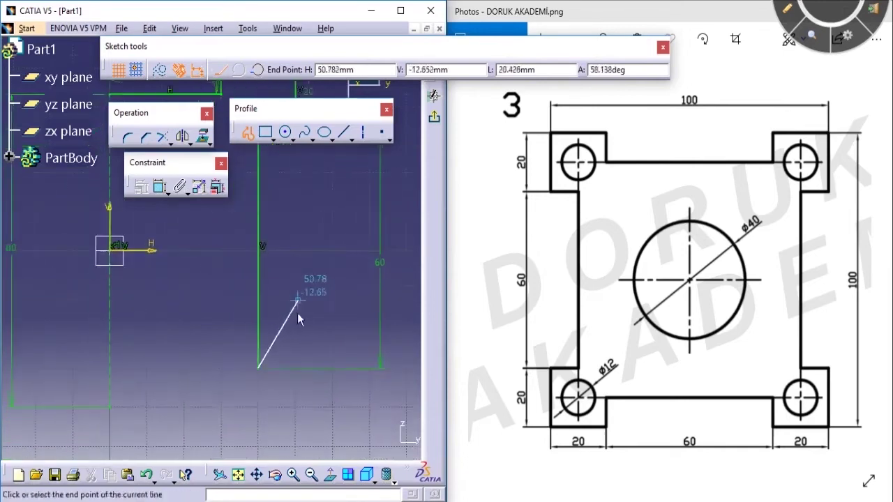
click(300, 367)
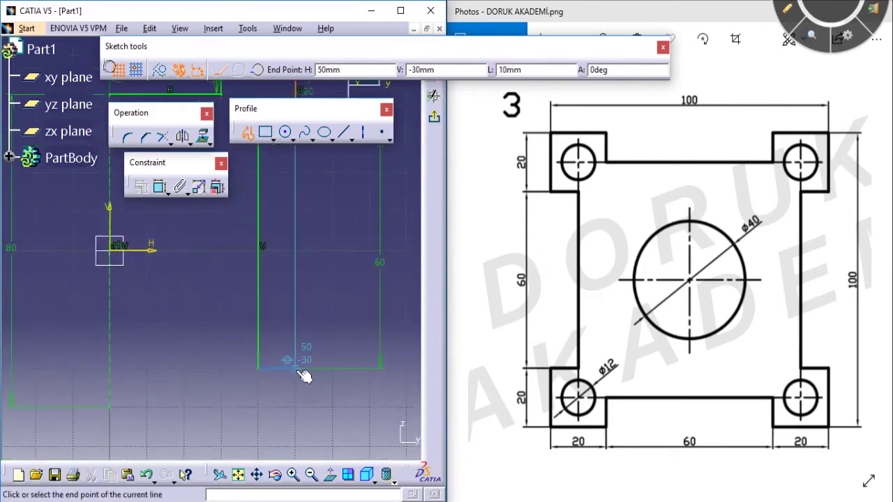
middle_drag(297, 400, 323, 315)
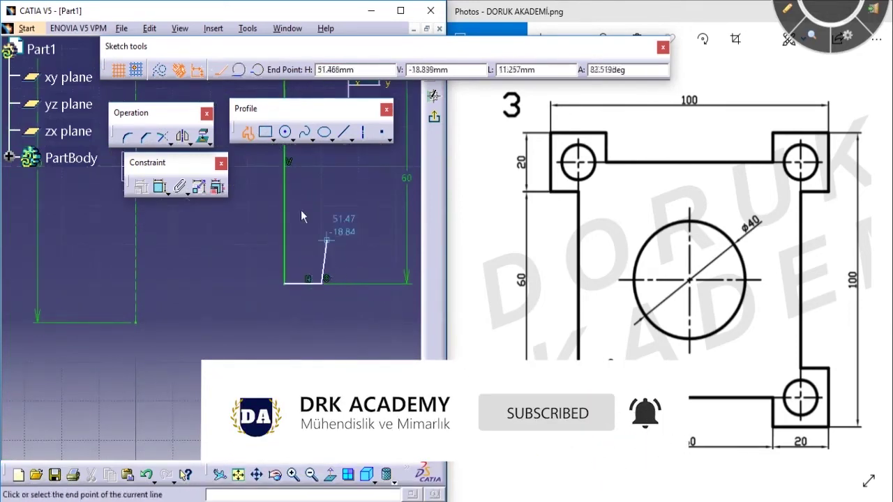
click(248, 133)
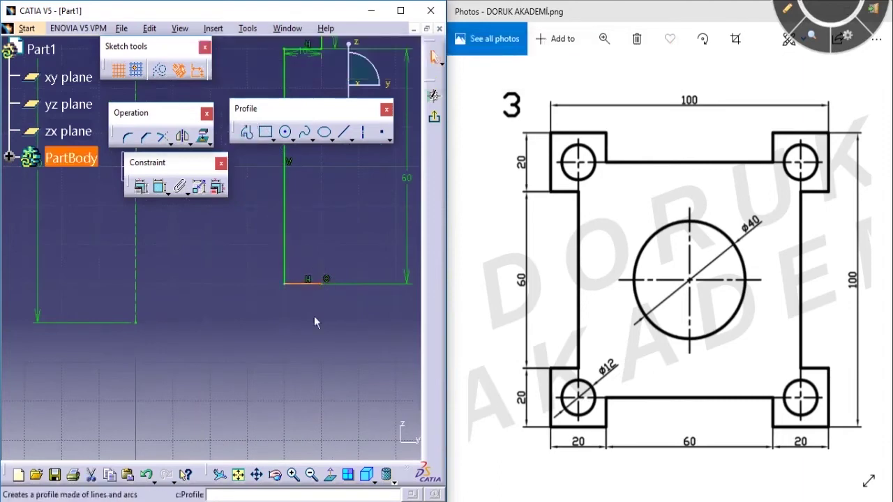
Delete the short horizontal line at the lower end of the side edge.
click(330, 297)
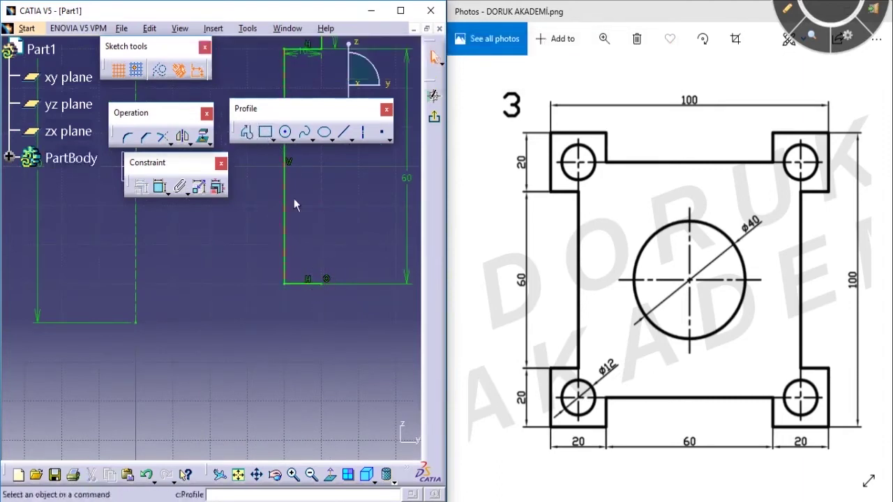
click(306, 284)
key(Delete)
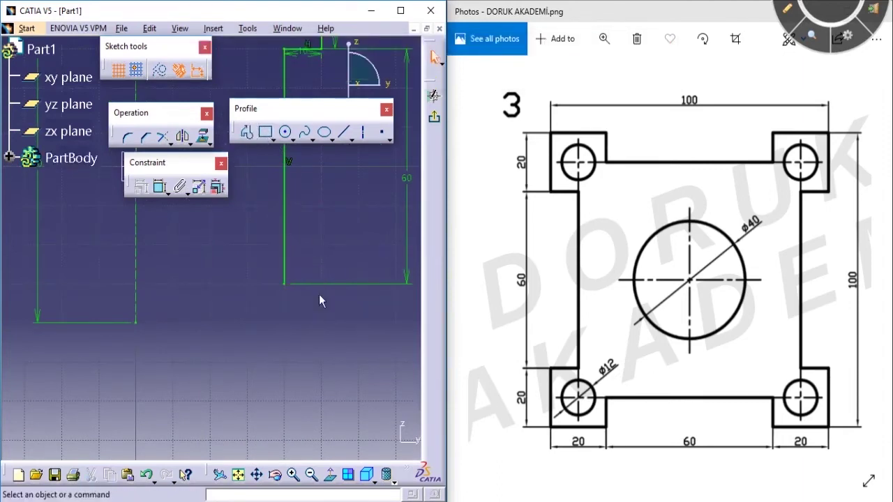
Start a new profile at the side edge's lower end with a 10 mm horizontal line to the right.
click(248, 134)
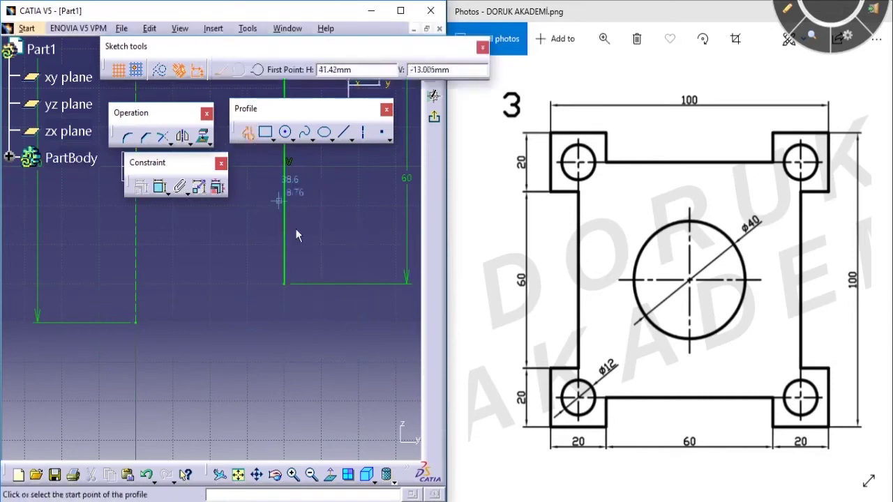
click(284, 283)
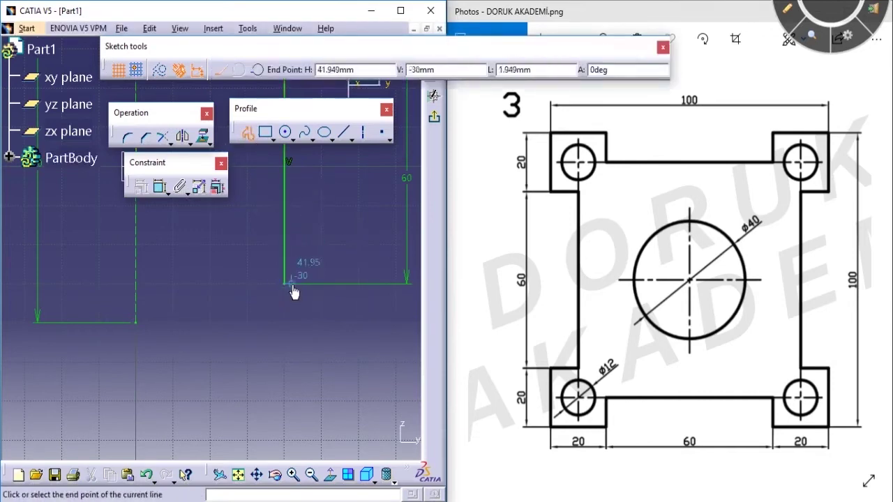
click(321, 283)
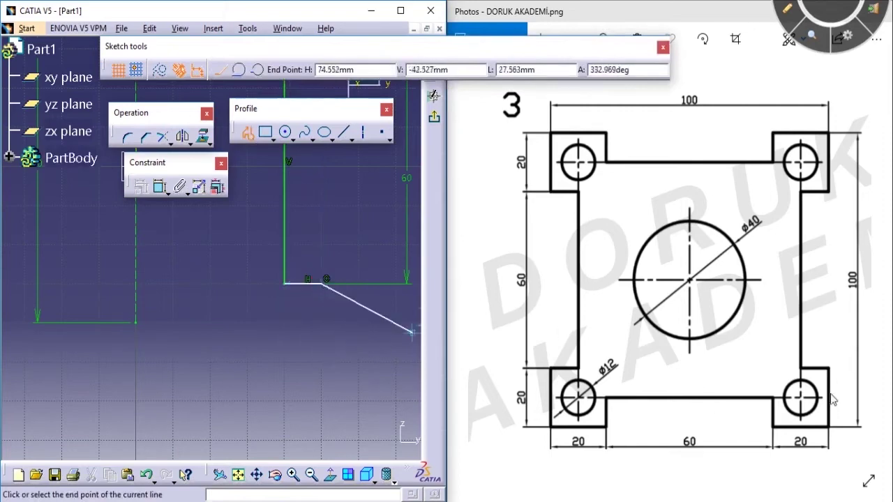
Check the lower corner square's height in the reference drawing and add a 20 mm vertical line downward as its outer edge.
key(ctrl+shift+1)
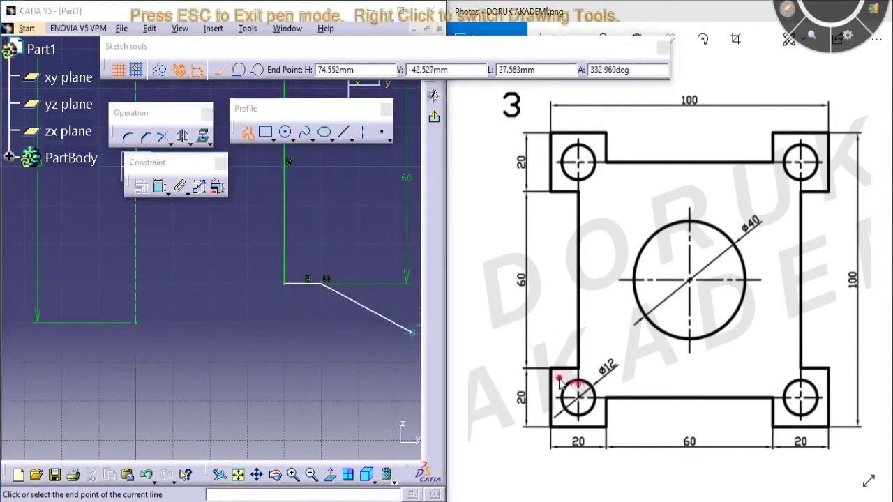
mouse_move(547, 368)
mouse_down()
mouse_move(530, 401)
mouse_move(539, 430)
mouse_up()
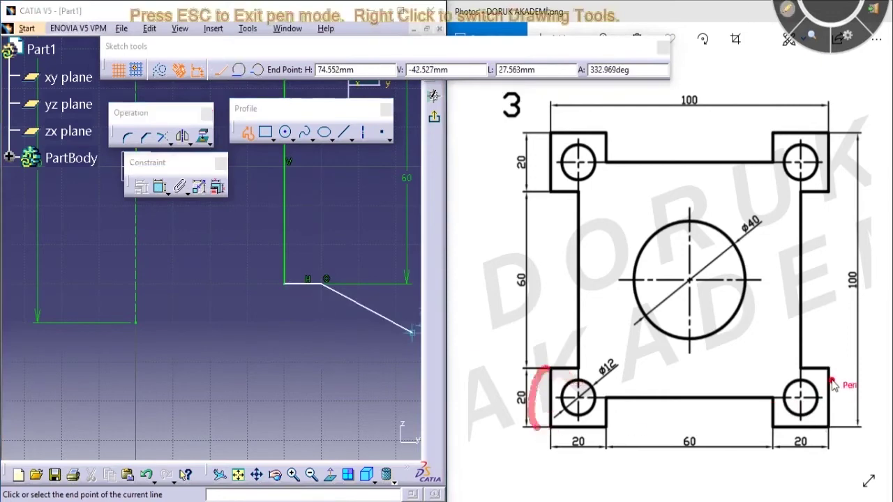
mouse_move(834, 369)
mouse_down()
mouse_move(837, 427)
mouse_move(776, 441)
mouse_move(788, 452)
mouse_move(757, 410)
mouse_move(795, 401)
mouse_up()
key(Escape)
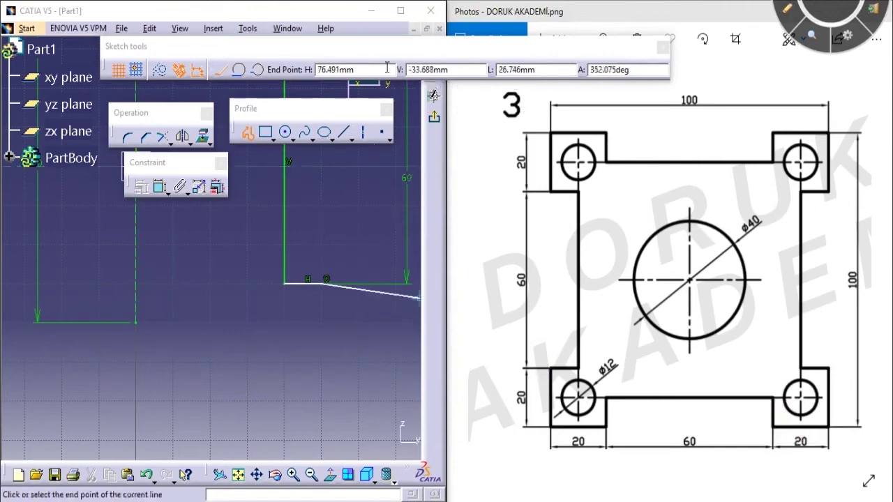
key(Tab)
key(Tab)
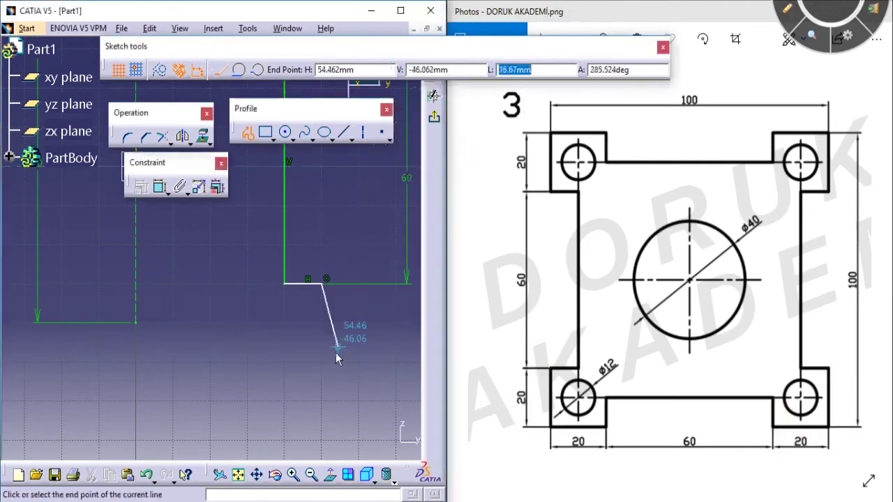
text(20mm)
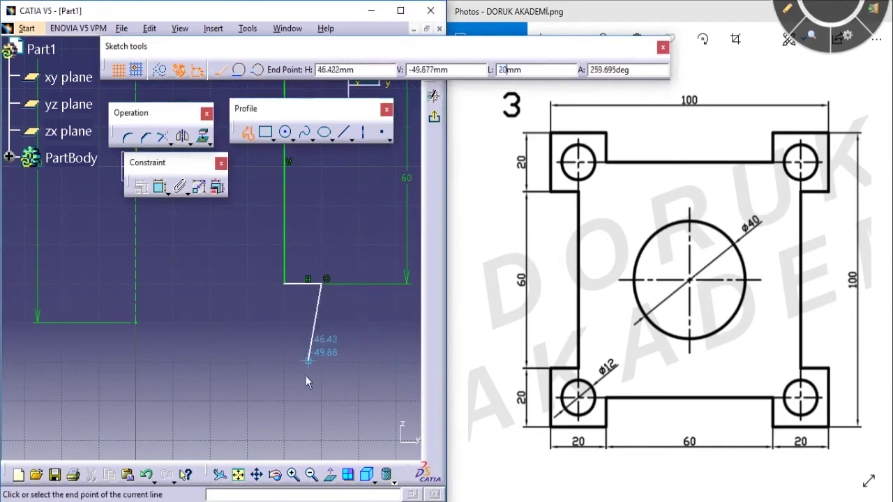
click(321, 367)
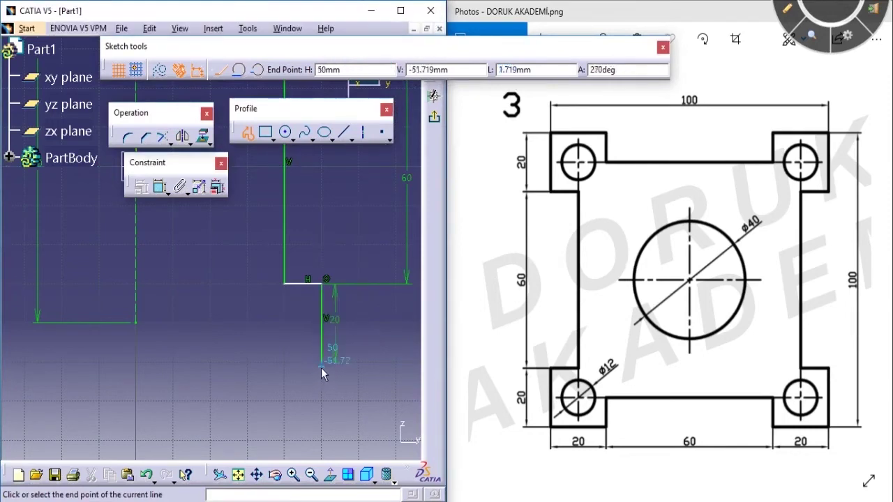
Add a 20 mm horizontal line to the left as the lower corner square's bottom edge.
key(Tab)
key(Tab)
click(223, 363)
Add a 10 mm vertical line upward from the inner end of the lower corner square's bottom edge.
key(Tab)
key(Tab)
key(Tab)
text(10)
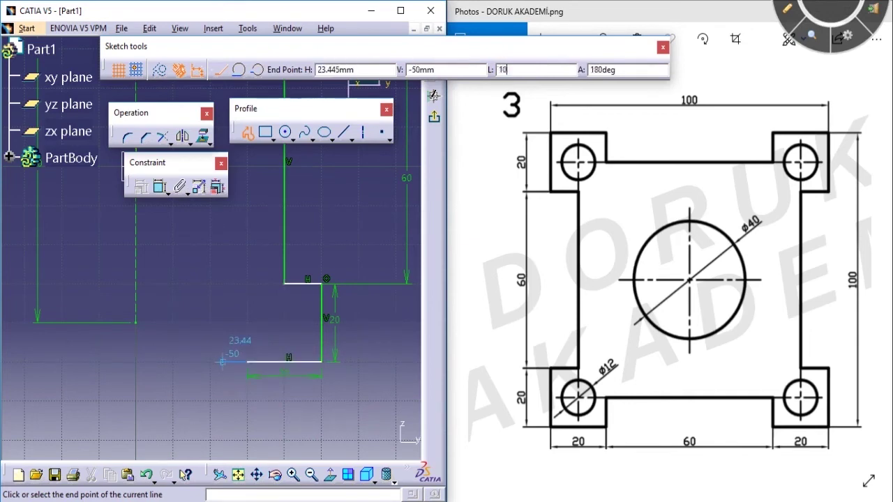
click(246, 361)
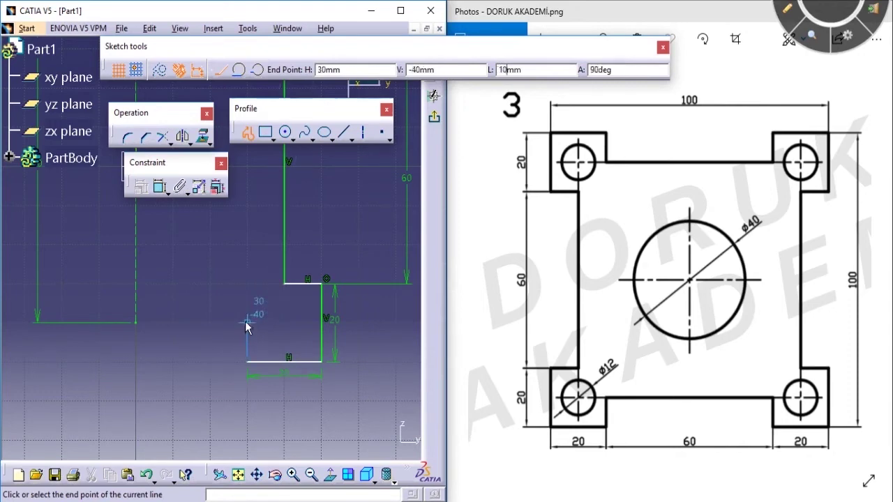
click(244, 322)
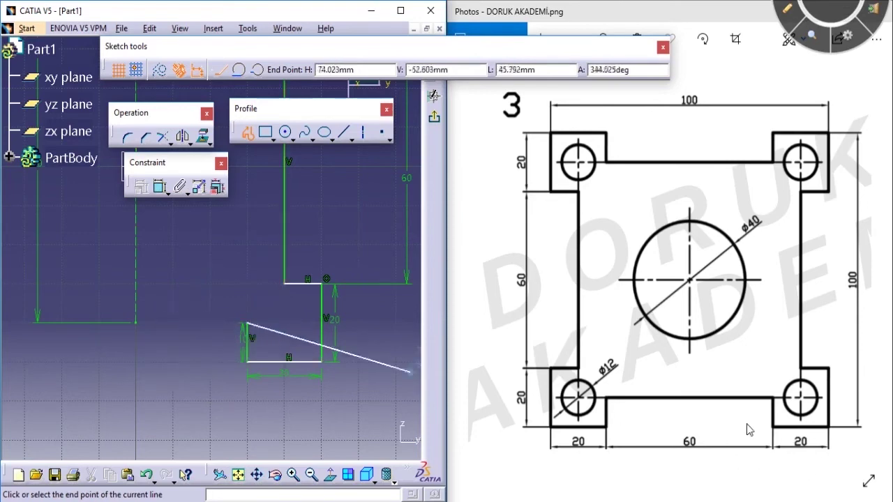
Finish the lower profile with a 30 mm horizontal line to the left, ending on the vertical centreline.
key(ctrl+2)
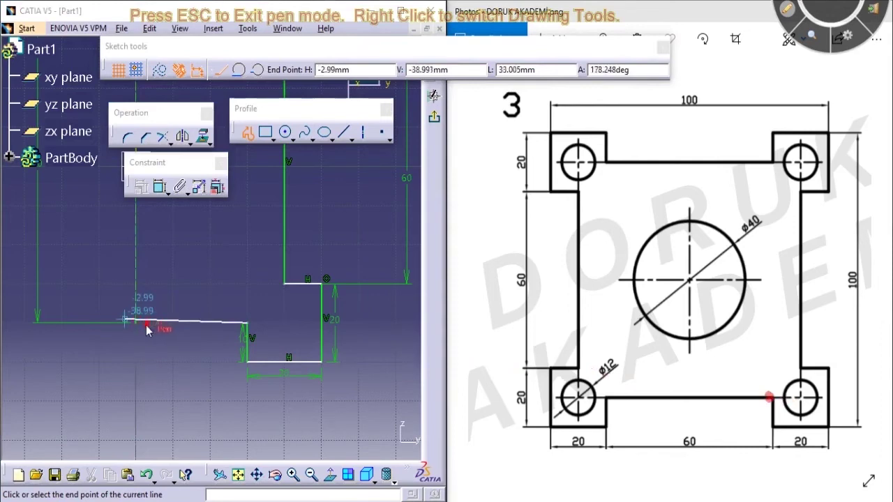
key(Escape)
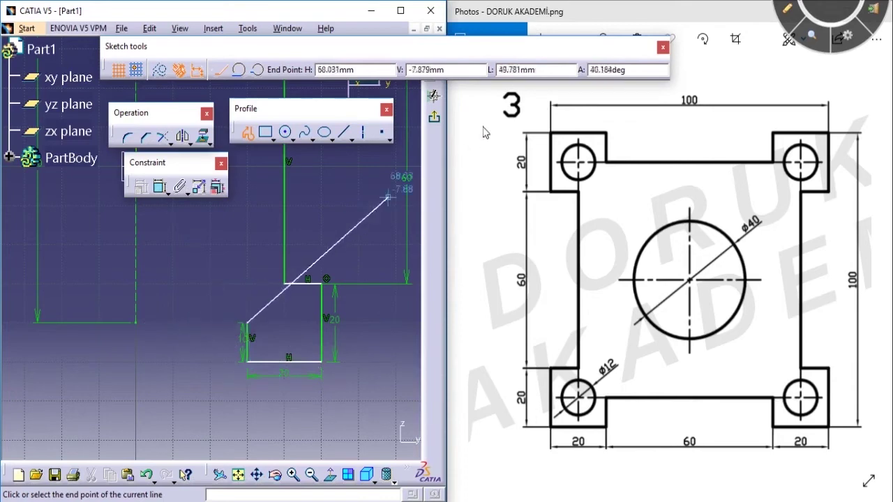
text(30)
click(131, 325)
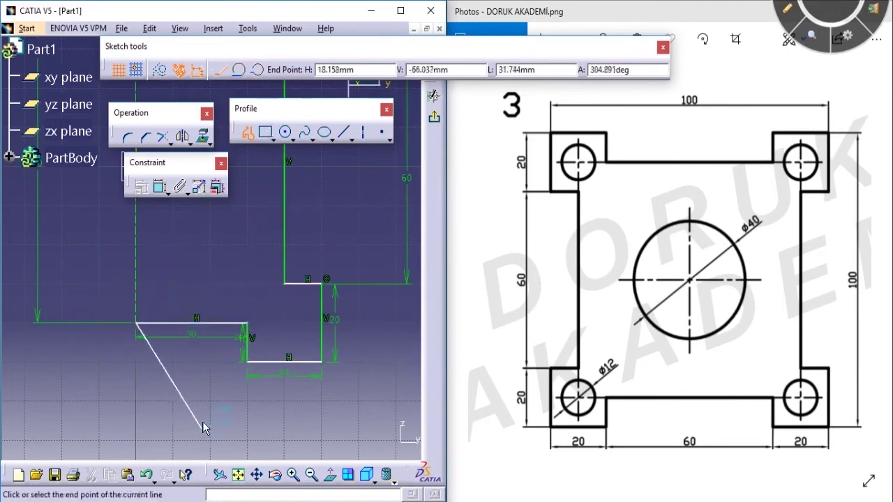
click(247, 132)
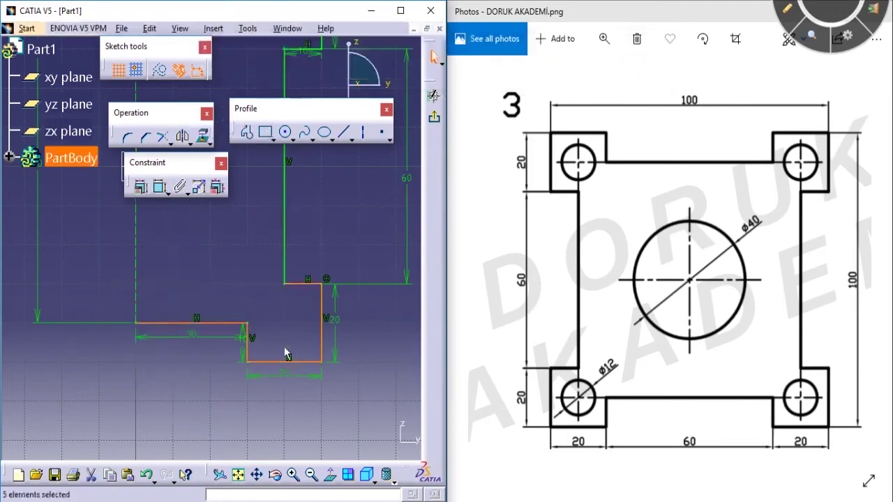
click(282, 316)
mouse_move(235, 264)
ctrl+middle_down()
mouse_move(257, 311)
mouse_move(309, 321)
mouse_move(322, 320)
mouse_move(327, 304)
ctrl+middle_up()
click(278, 204)
ctrl+click(299, 195)
ctrl+click(314, 184)
ctrl+click(338, 206)
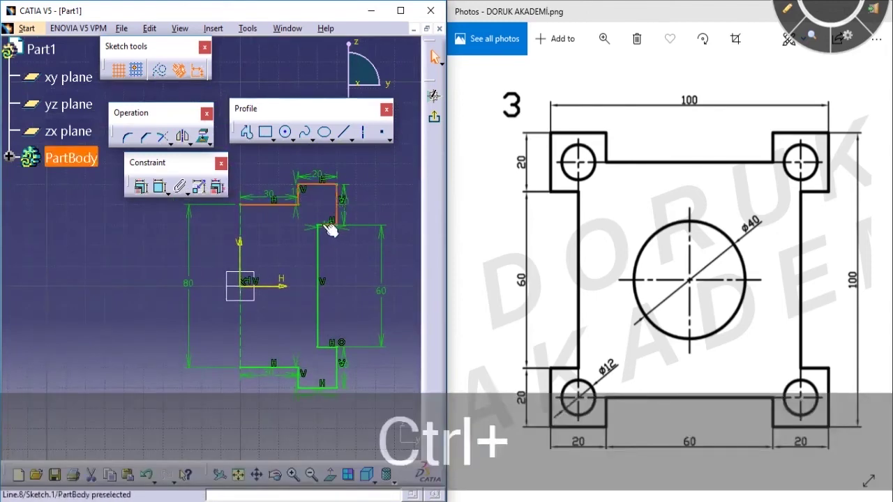
click(330, 252)
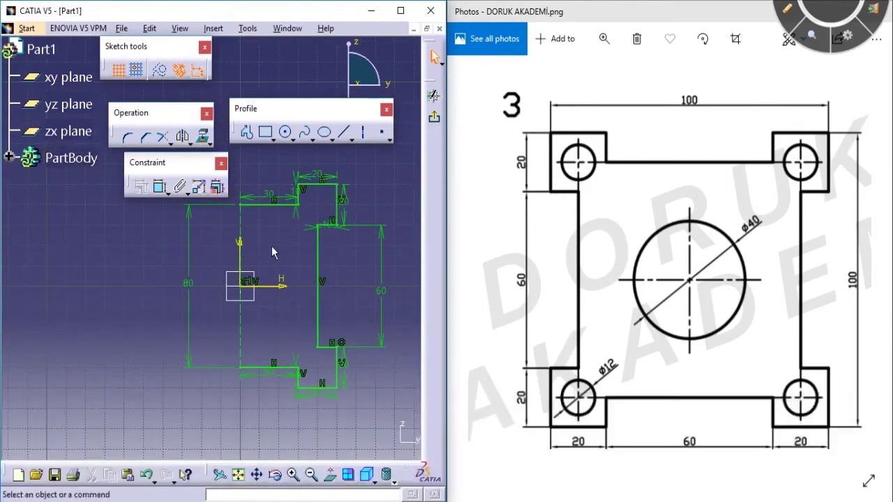
Select all the solid lines of the right half profile, from the upper edge around to the lower edge.
ctrl+click(273, 208)
ctrl+click(298, 197)
ctrl+click(328, 187)
ctrl+click(338, 199)
ctrl+click(331, 225)
ctrl+click(318, 250)
mouse_move(318, 249)
ctrl+middle_down()
mouse_move(349, 333)
mouse_move(342, 367)
ctrl+middle_up()
ctrl+click(327, 342)
ctrl+click(291, 365)
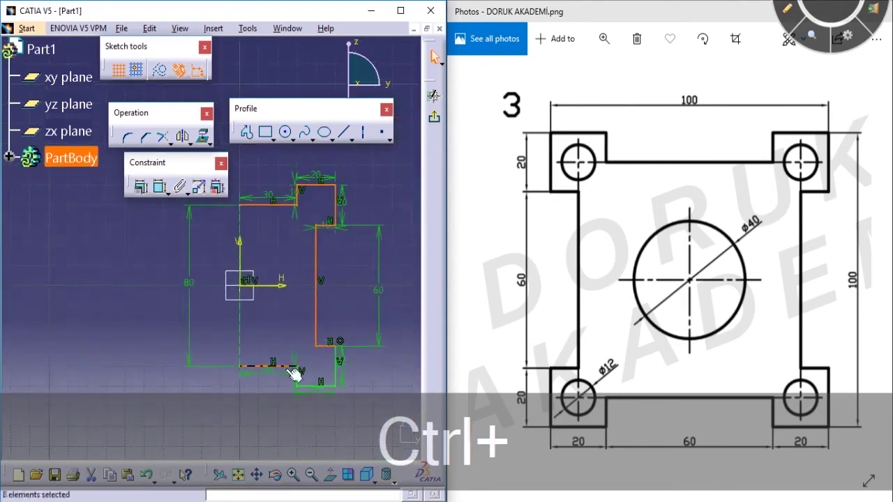
ctrl+click(322, 384)
ctrl+click(337, 362)
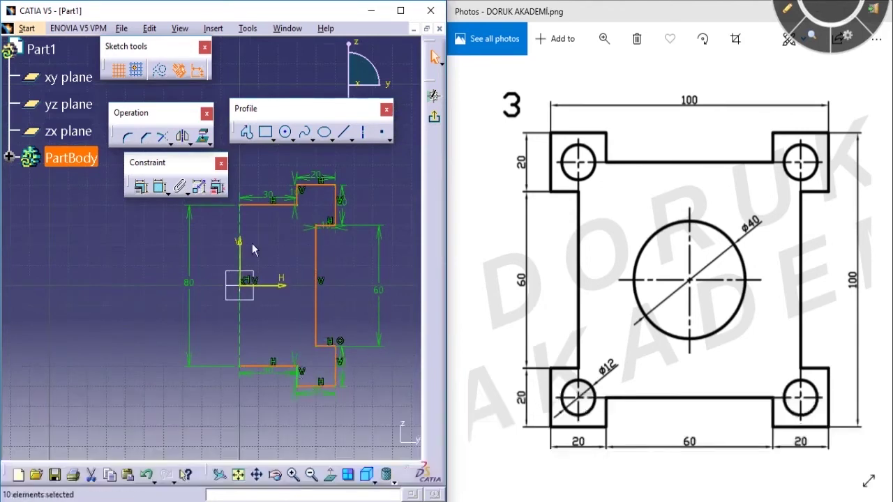
Try the Symmetry operation on the selected half profile about the vertical axis and undo it.
drag(146, 110, 143, 105)
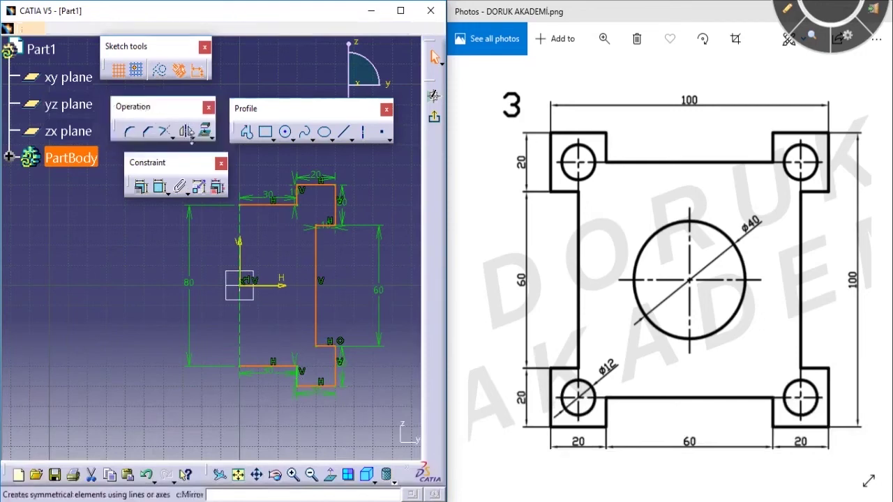
click(192, 137)
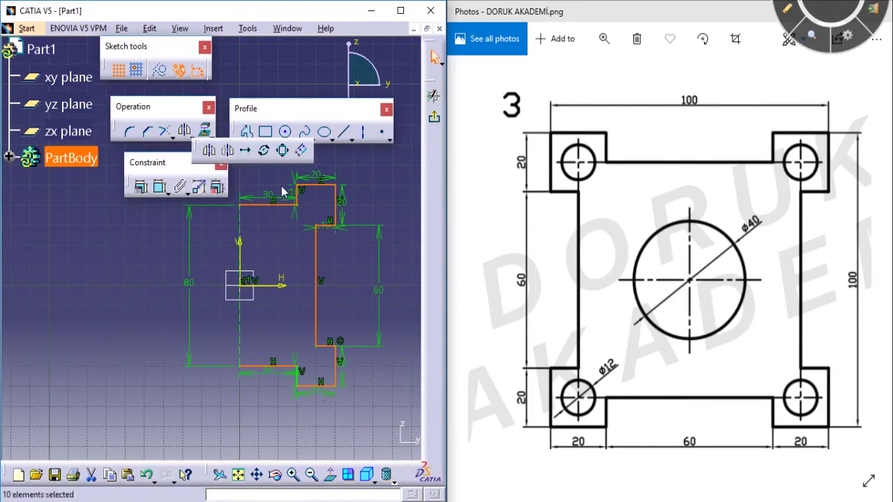
click(227, 150)
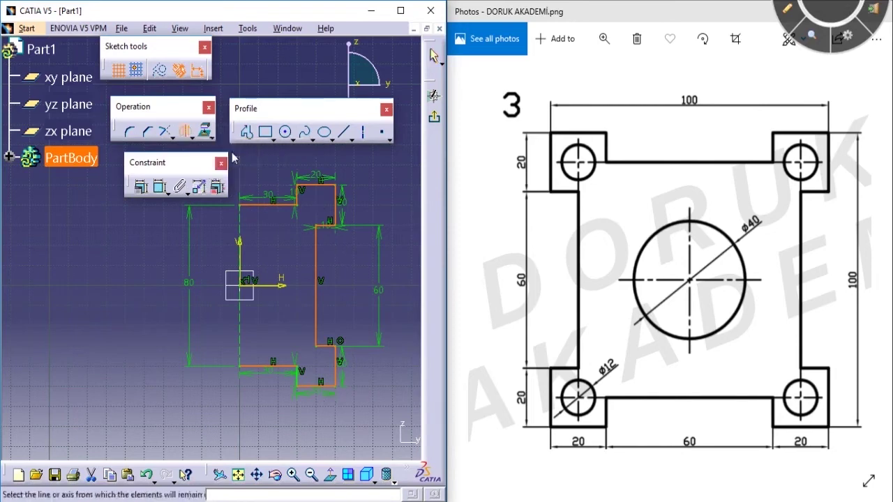
click(245, 226)
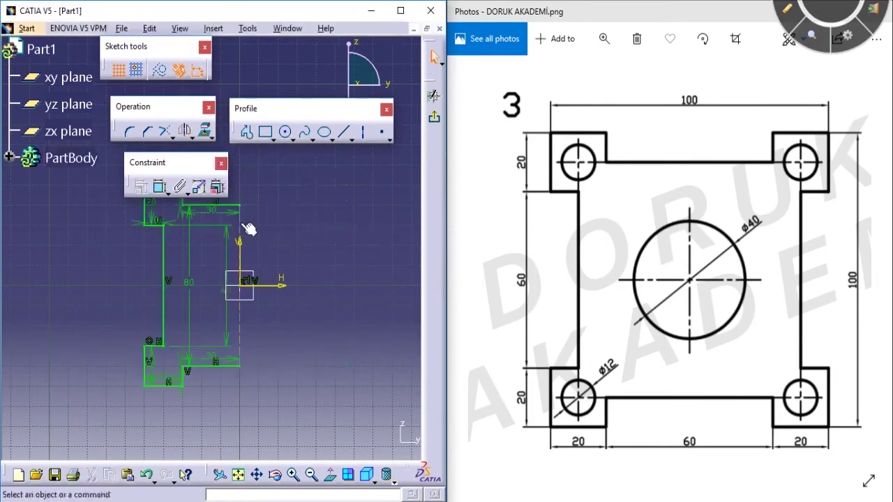
middle_drag(278, 225, 293, 255)
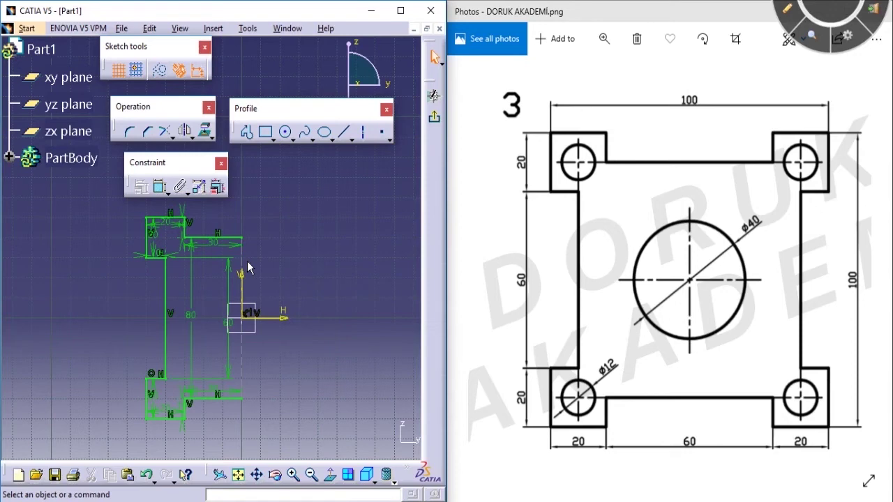
click(189, 138)
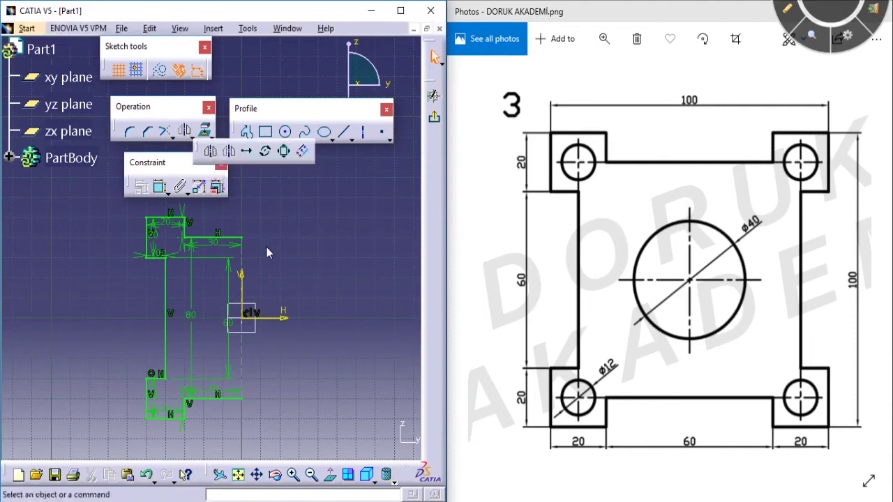
click(334, 233)
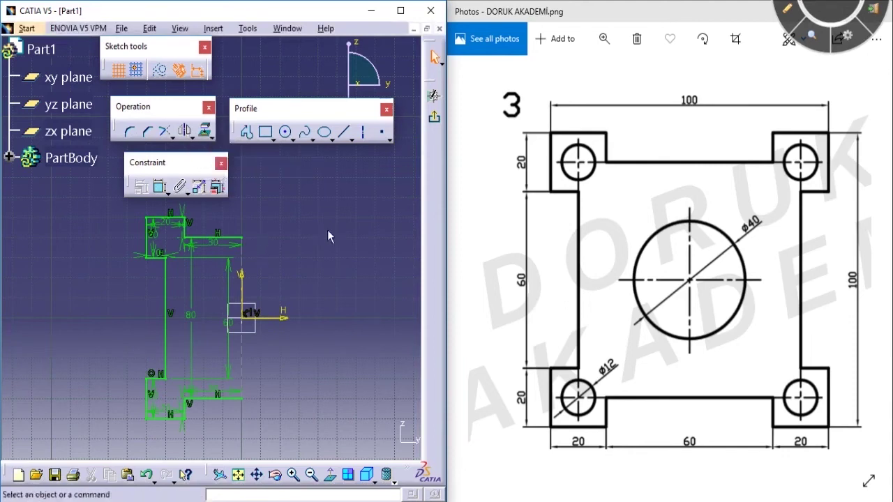
key(ctrl+z)
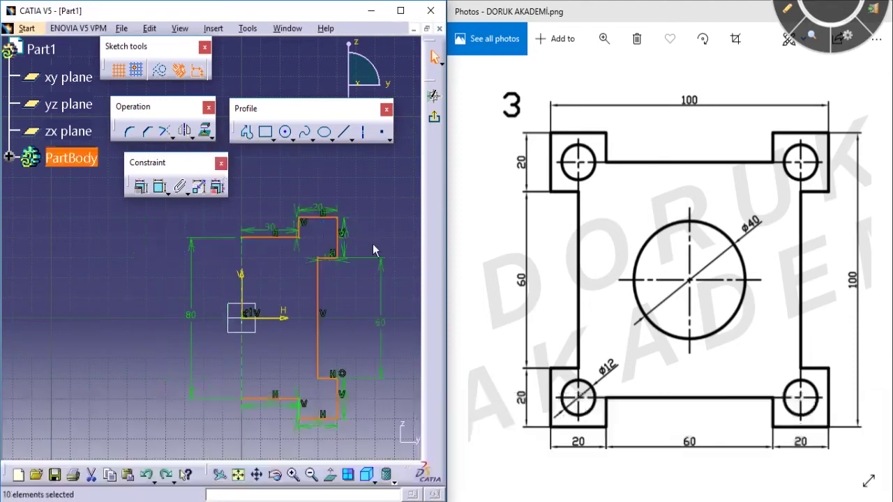
Mirror the selected right half profile about the sketch's vertical axis to complete the plate outline.
middle_drag(380, 252, 362, 245)
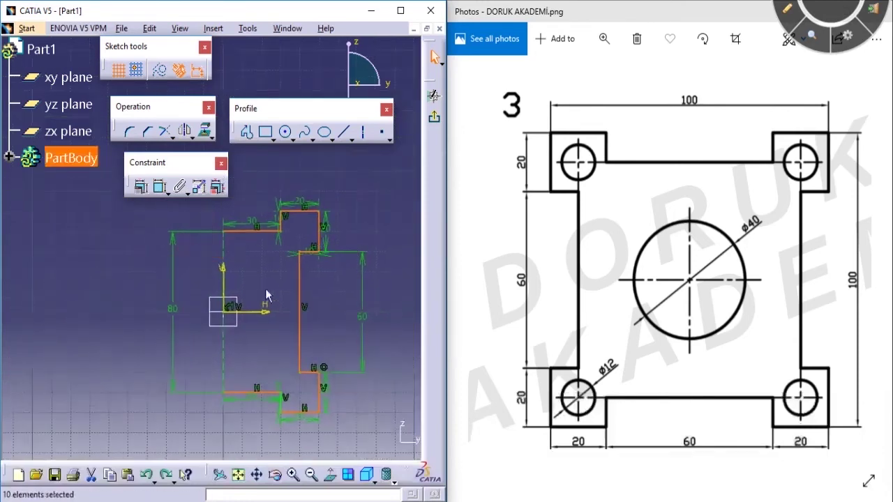
click(187, 136)
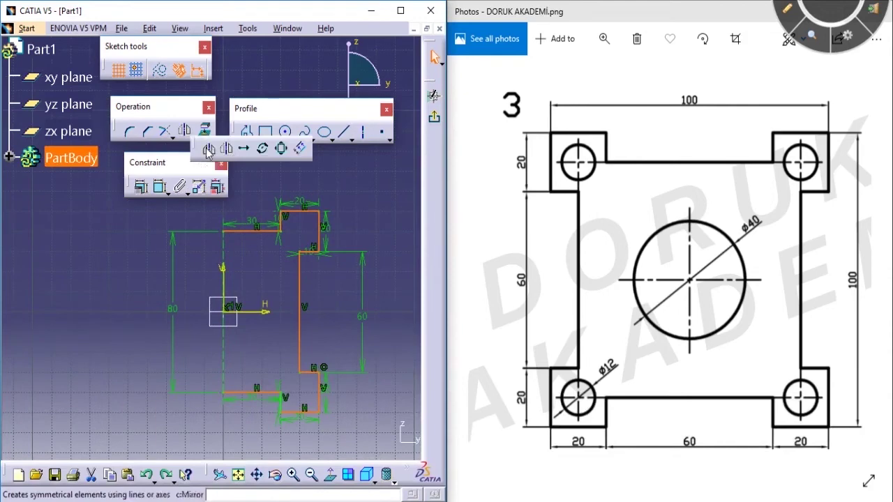
click(207, 150)
mouse_move(229, 272)
ctrl+middle_down()
mouse_move(286, 275)
mouse_move(319, 245)
mouse_move(293, 232)
ctrl+middle_up()
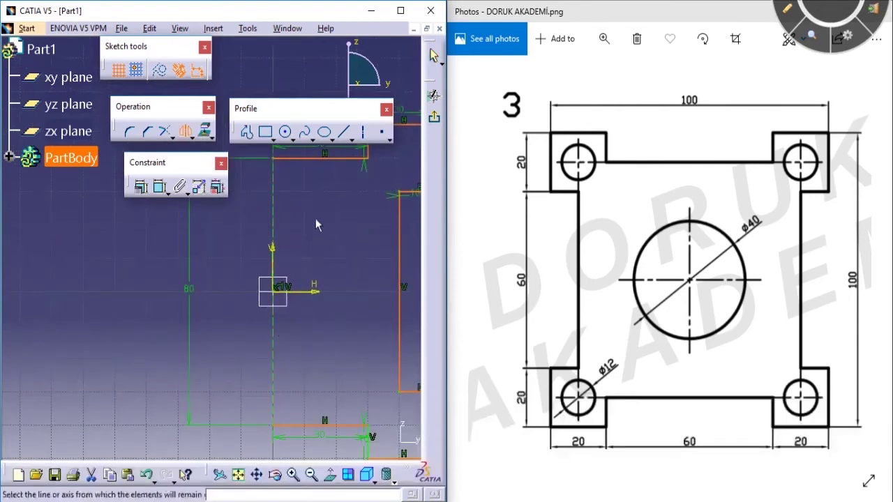
middle_drag(291, 209, 342, 221)
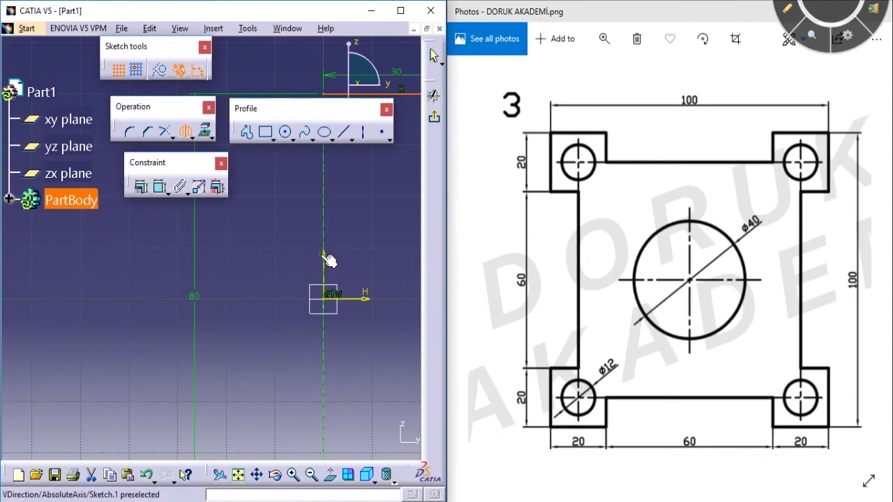
click(328, 259)
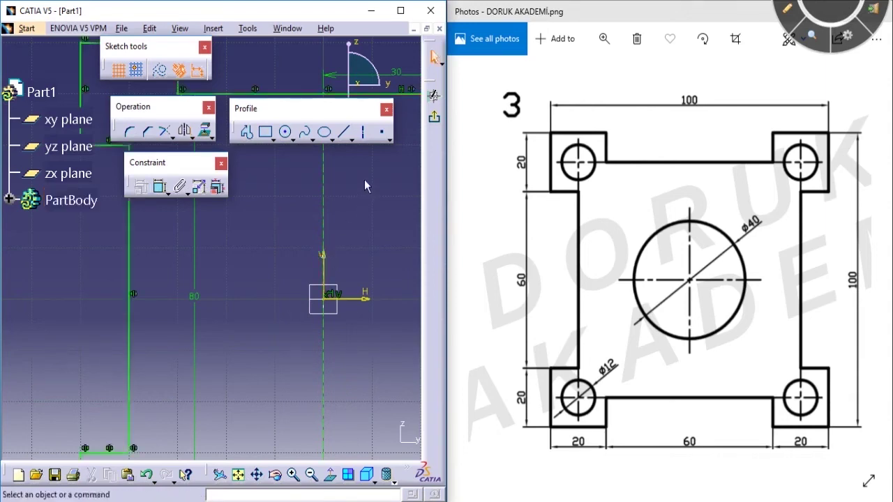
key(ctrl+z)
Start a circle in the upper right corner square, centred where the extensions of the plate's upper and right side edges cross.
ctrl+middle_drag(376, 268, 363, 293)
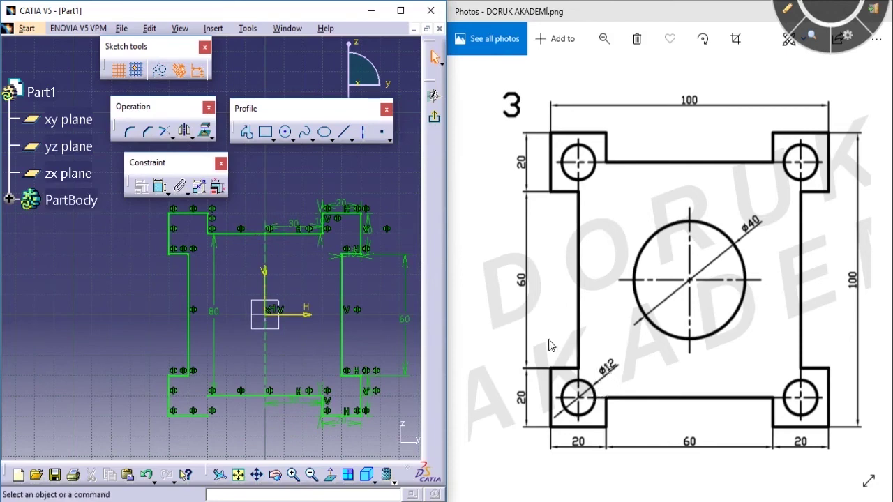
mouse_move(326, 261)
middle_down()
mouse_move(303, 237)
mouse_move(384, 239)
mouse_move(390, 208)
mouse_move(353, 251)
mouse_move(283, 262)
middle_up()
click(286, 132)
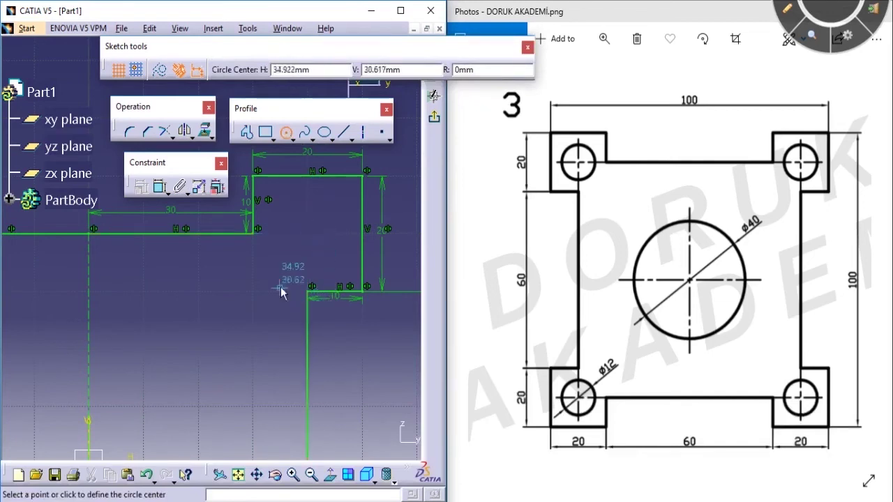
drag(310, 394, 306, 293)
drag(190, 231, 250, 234)
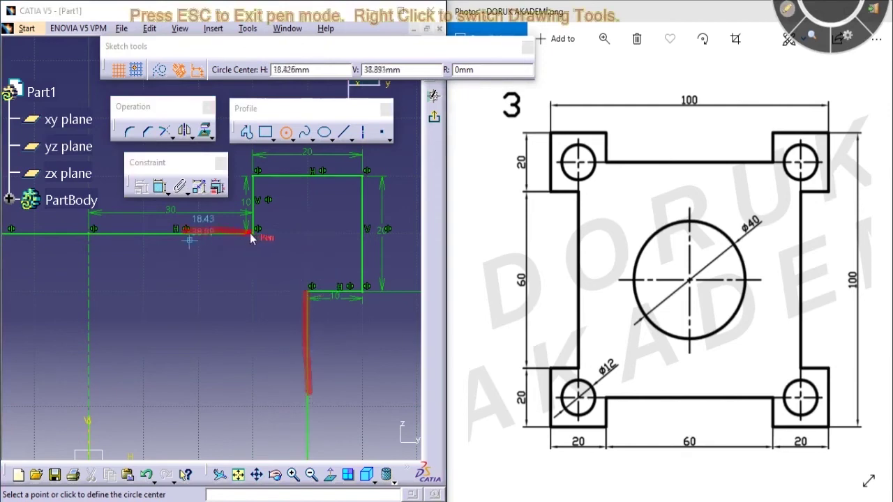
drag(308, 232, 308, 242)
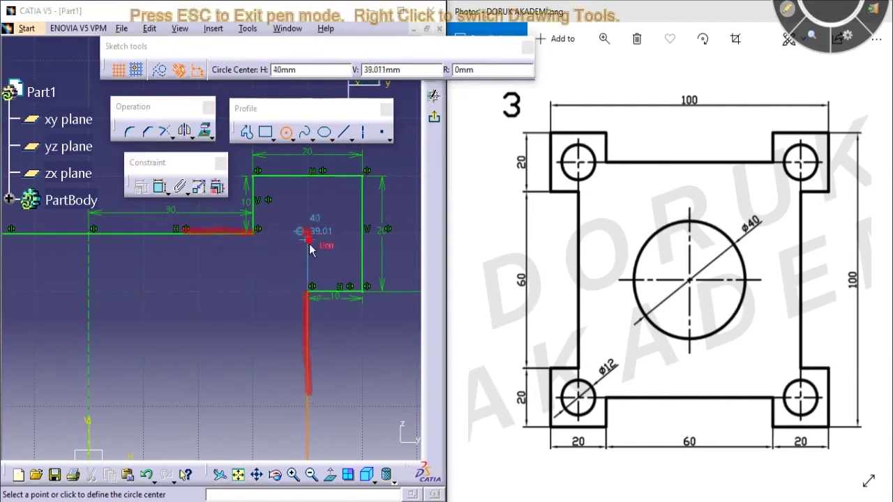
key(Escape)
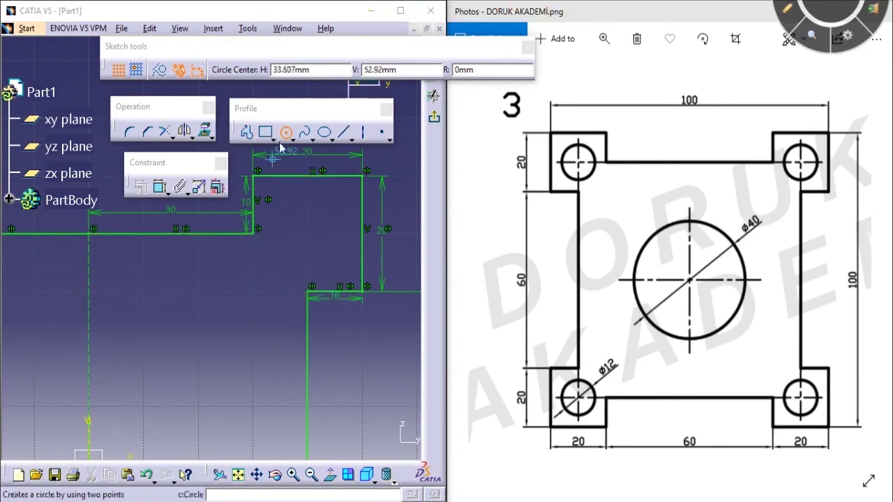
click(308, 235)
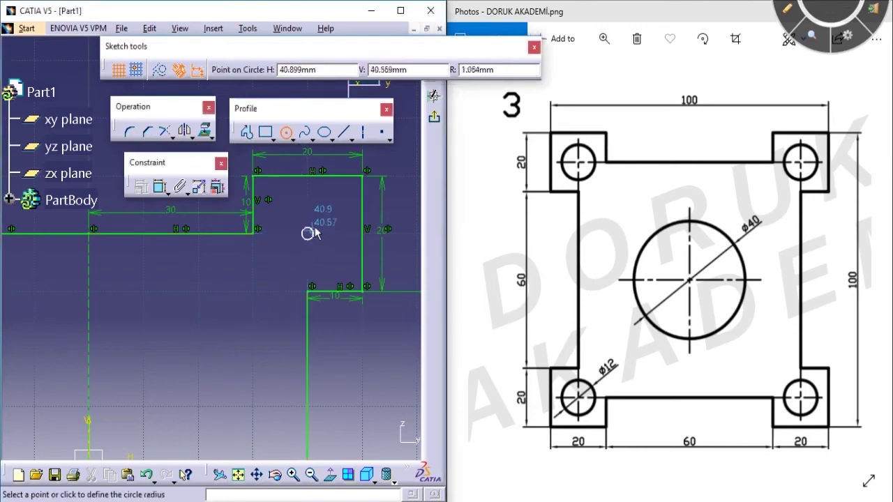
Set the radius of the corner square's circle to 6 mm.
click(502, 69)
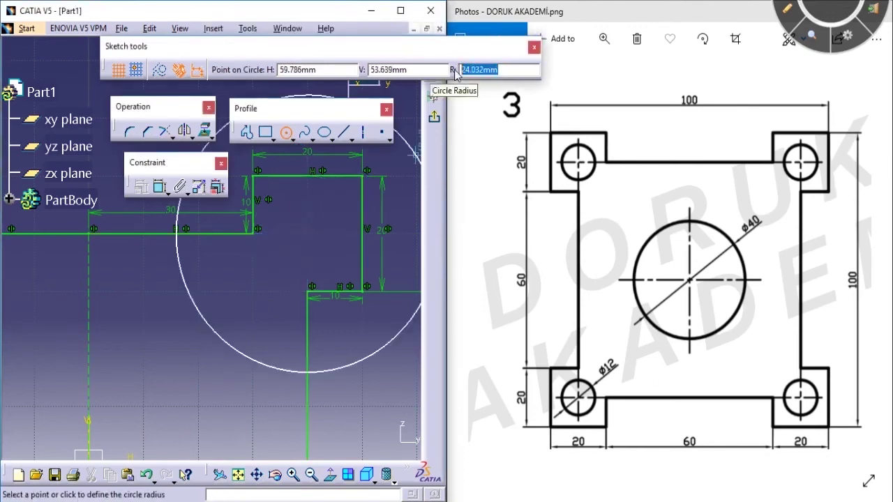
key(Tab)
key(Tab)
key(Tab)
key(Tab)
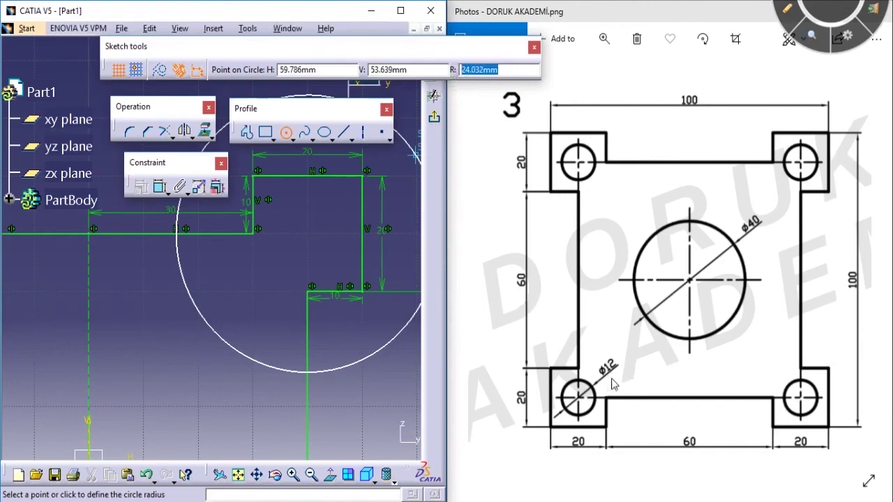
text(6)
key(Return)
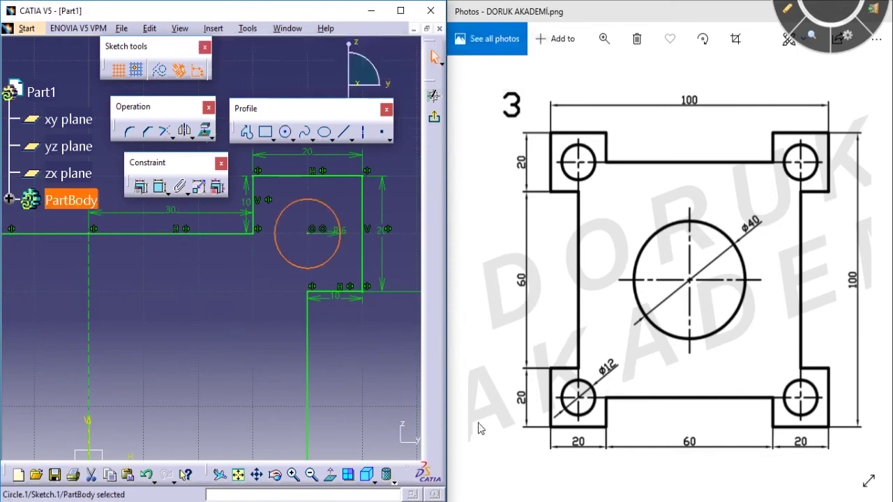
Move the R 6 dimension label outward, up and to the right of the corner circle.
click(309, 312)
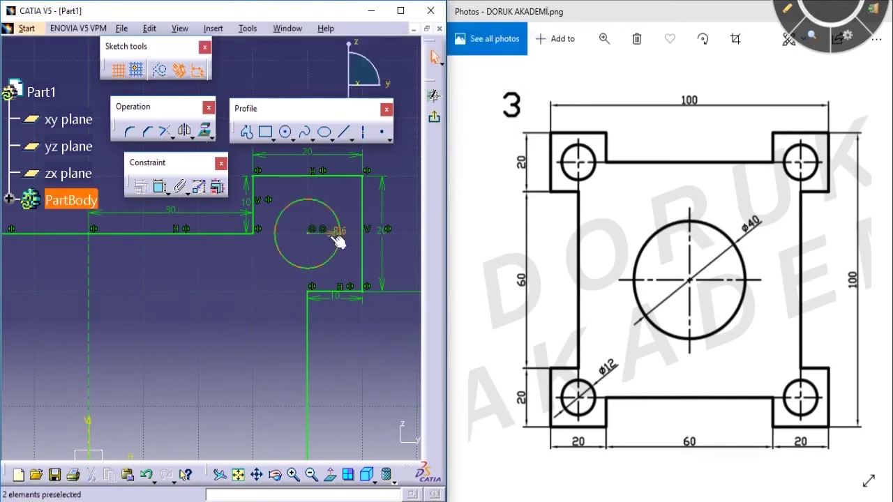
click(345, 204)
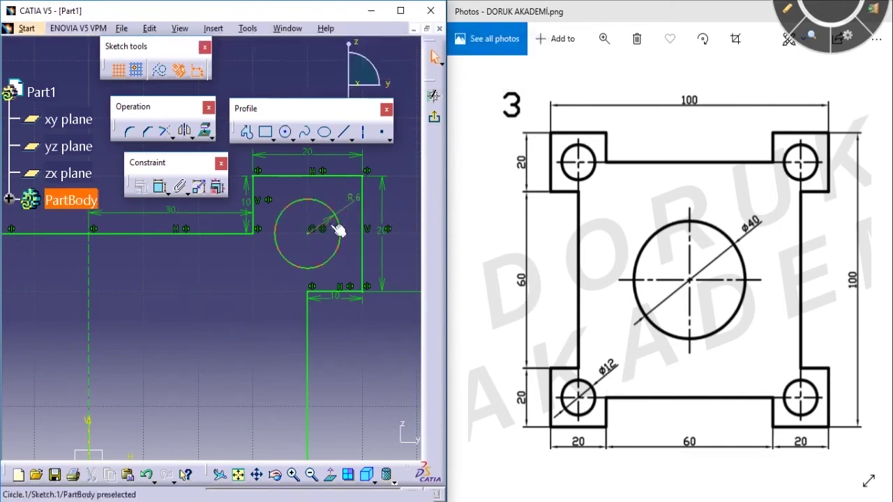
click(231, 244)
Mirror the R 6 circle in the upper right corner square about the sketch's horizontal axis.
mouse_move(244, 262)
middle_down()
mouse_move(271, 248)
mouse_move(302, 255)
mouse_move(338, 277)
mouse_move(334, 300)
middle_up()
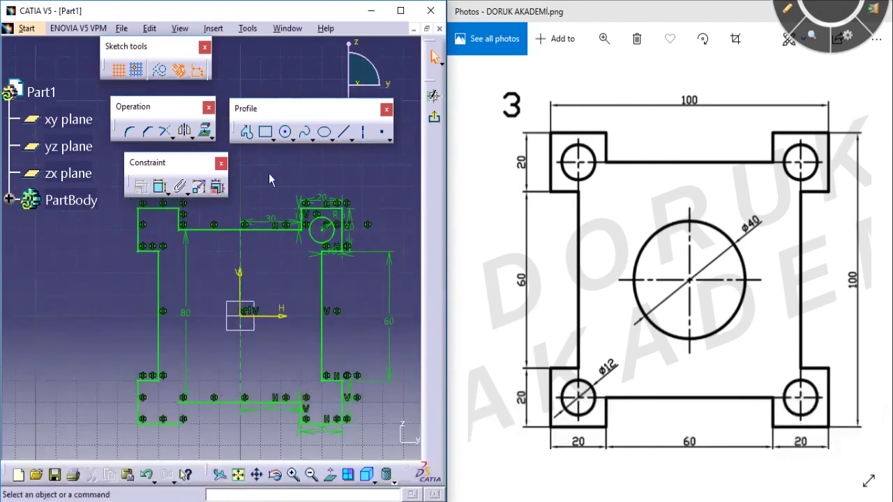
click(321, 225)
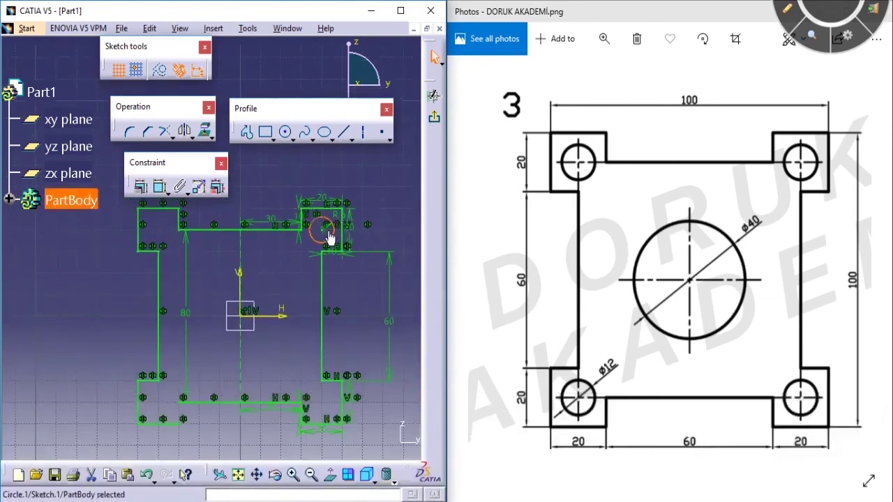
click(186, 131)
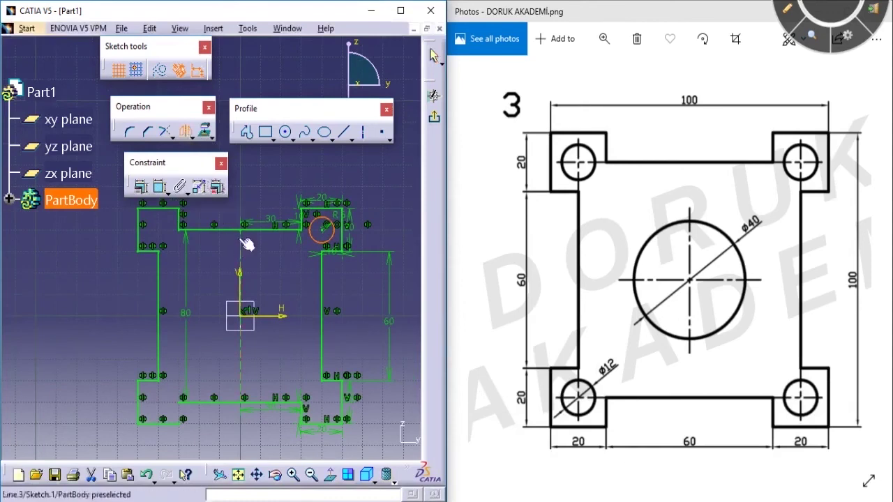
click(282, 315)
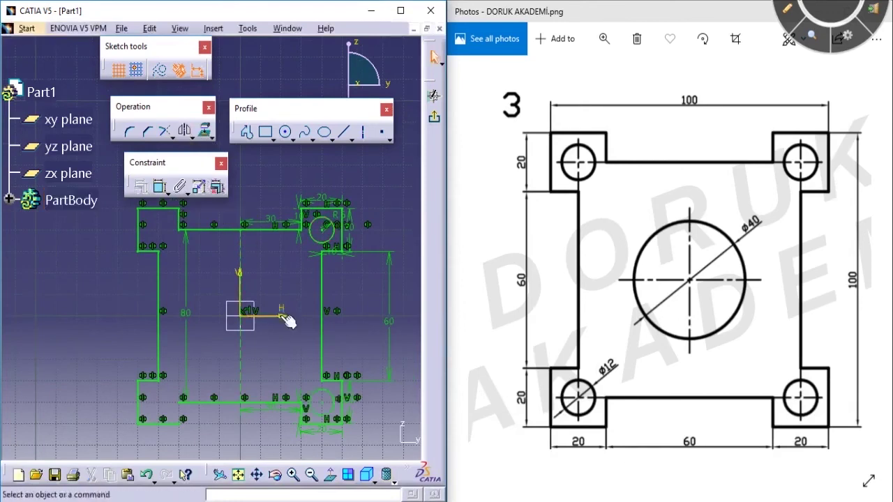
middle_drag(307, 323, 285, 246)
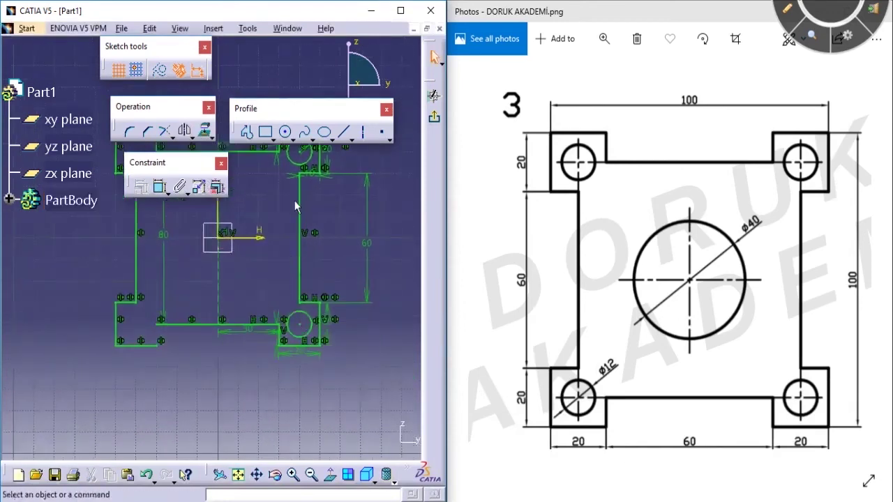
key(ctrl+shift+p)
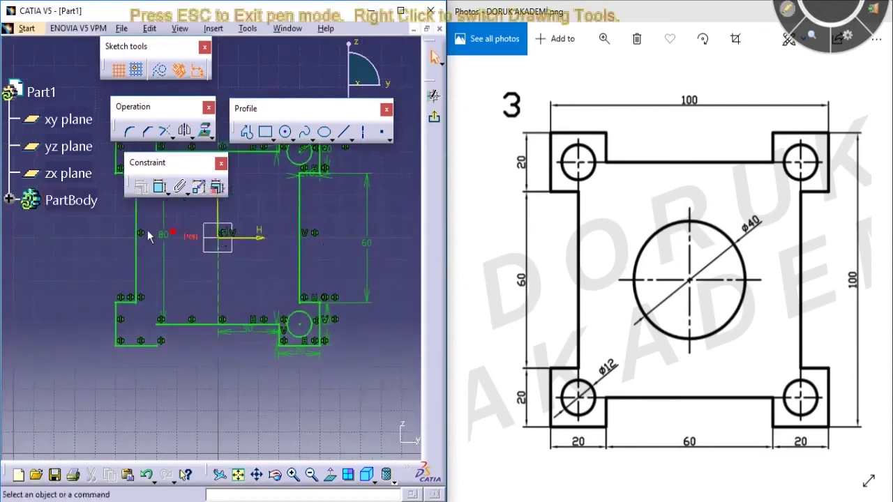
drag(29, 238, 384, 242)
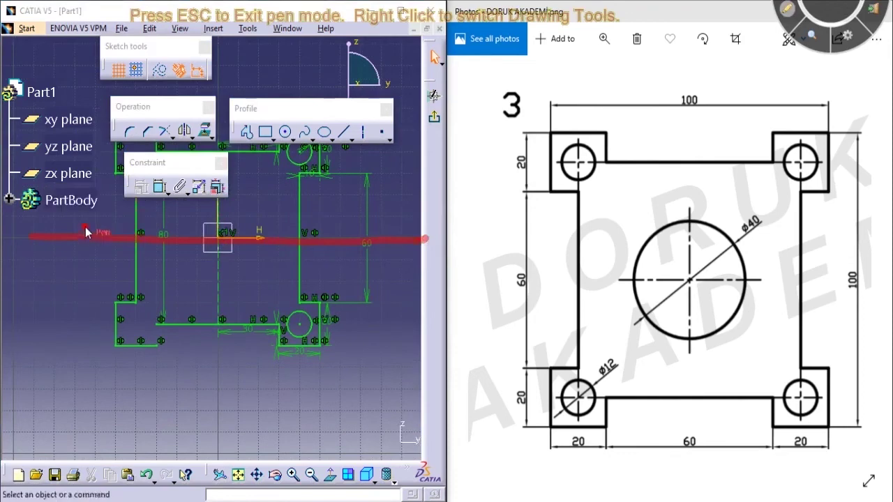
key(Escape)
middle_drag(248, 168, 276, 217)
key(ctrl+1)
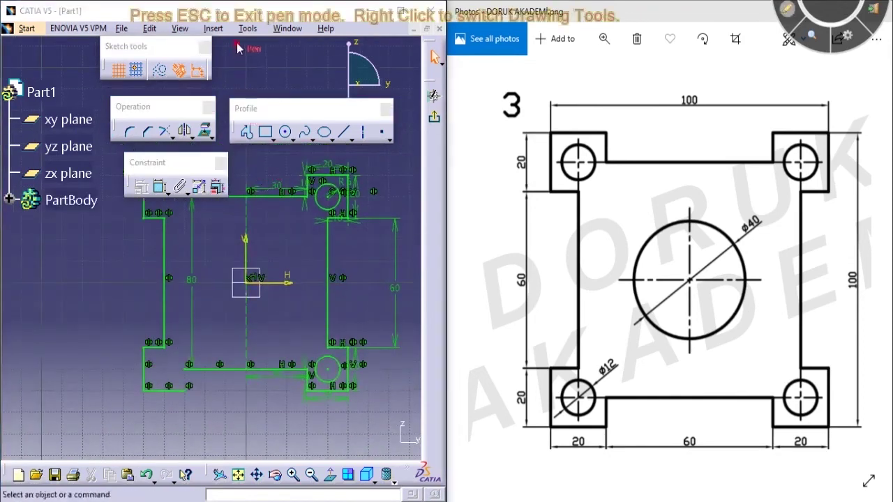
drag(255, 10, 236, 140)
drag(240, 297, 245, 499)
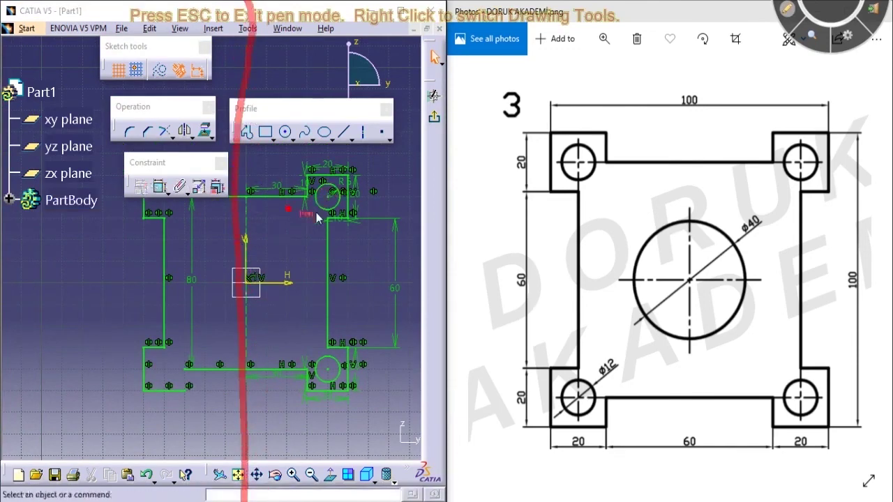
key(Escape)
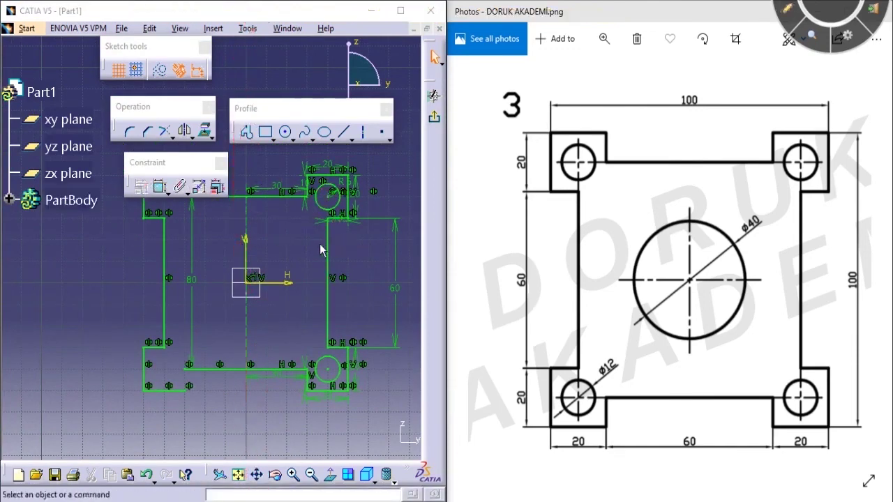
Mirror both right-hand corner circles about the vertical axis line through the plate's centre.
click(326, 209)
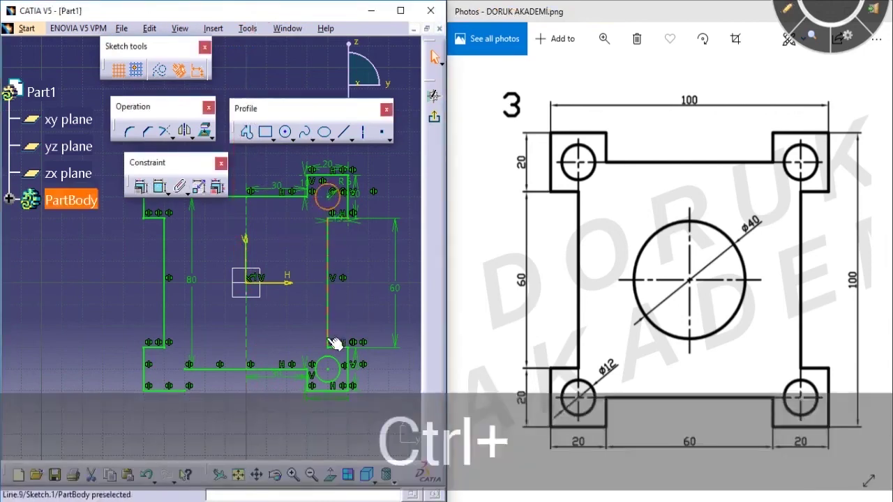
ctrl+click(330, 365)
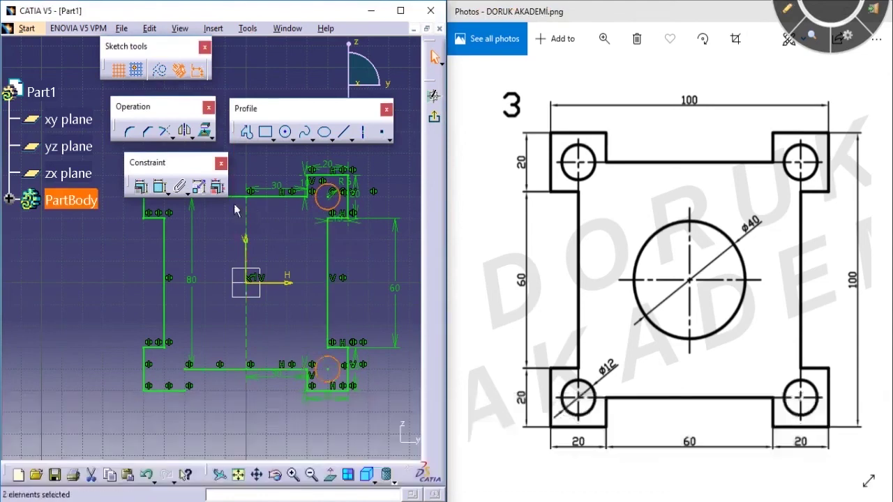
click(184, 130)
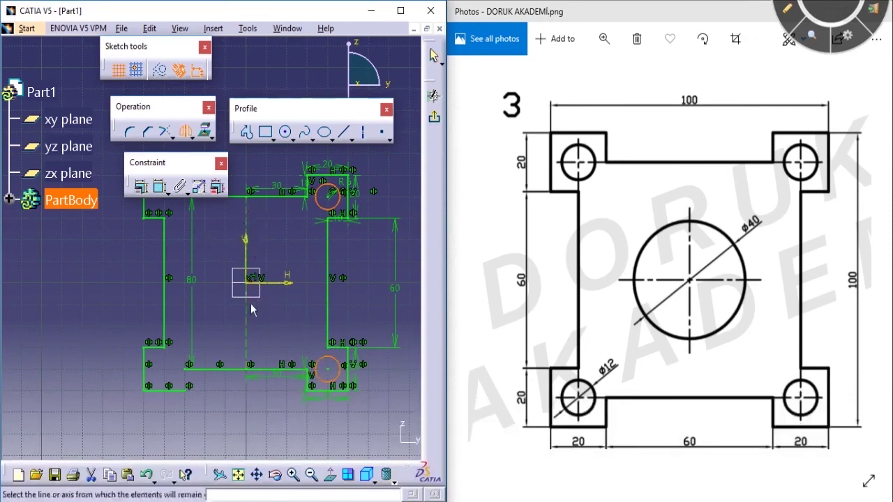
click(245, 212)
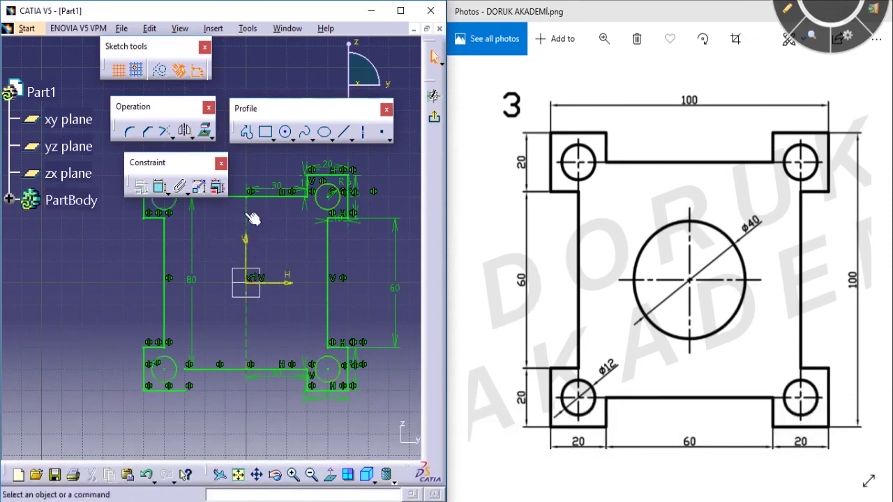
mouse_move(252, 342)
middle_down()
mouse_move(279, 336)
mouse_move(282, 297)
middle_up()
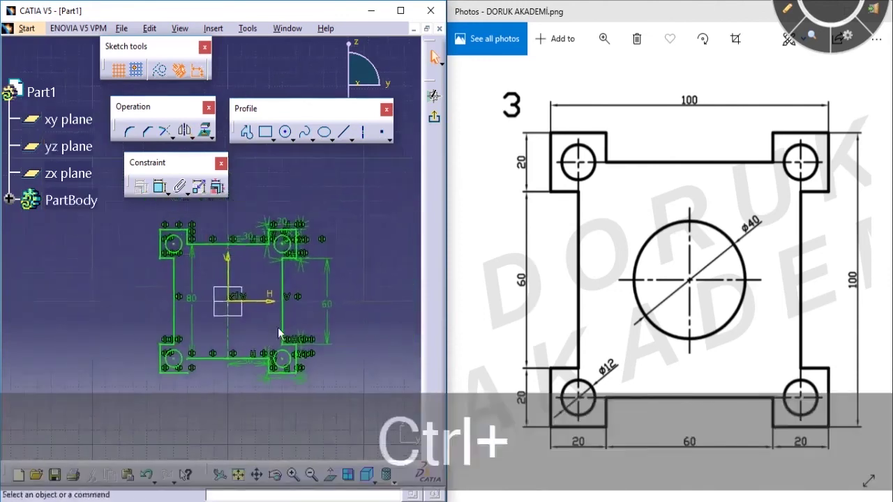
Draw a short horizontal axis and a small separate circle in the empty area above and to the right of the plate.
click(362, 131)
middle_drag(358, 195, 235, 286)
click(299, 226)
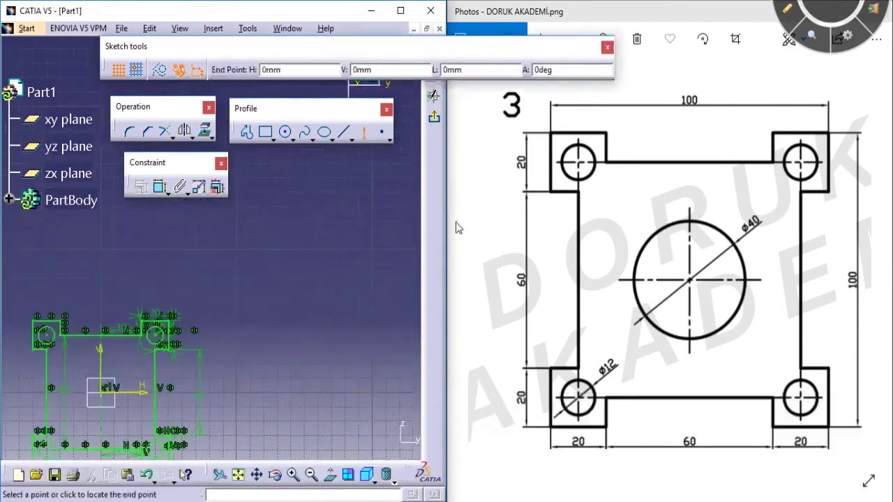
click(361, 225)
click(285, 133)
middle_drag(234, 185, 251, 217)
click(245, 214)
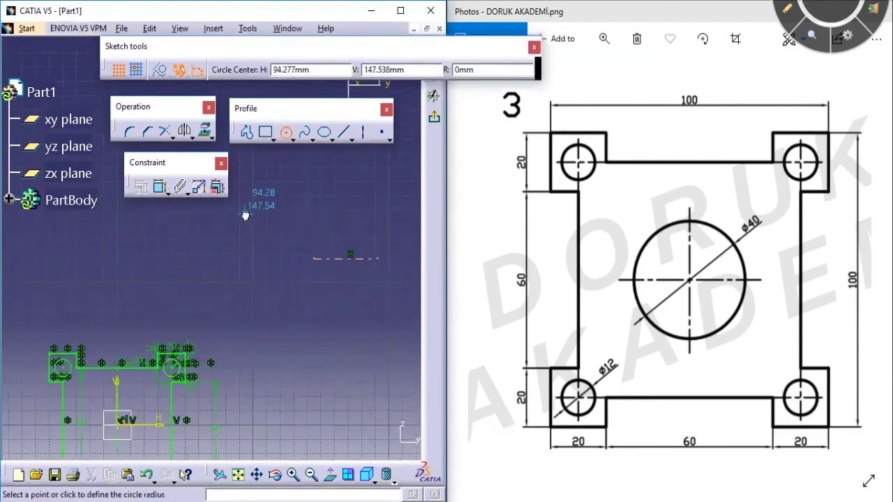
click(262, 217)
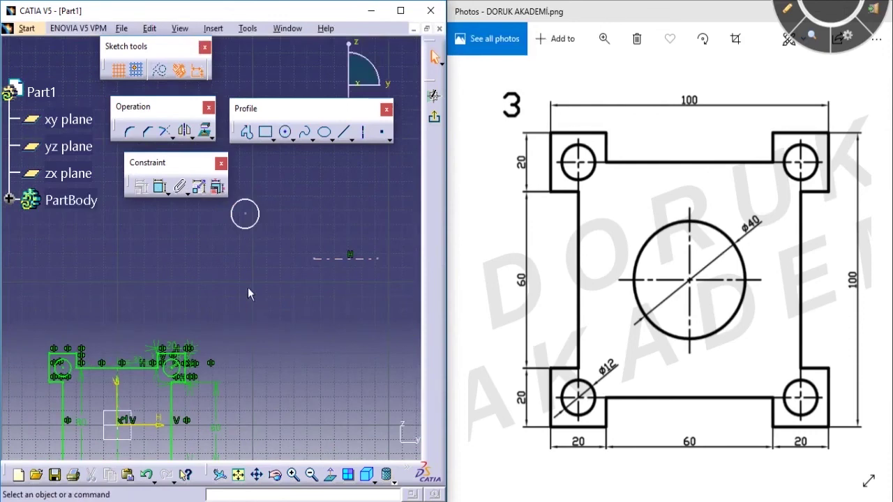
Shift the short horizontal axis slightly and mirror the separate small circle about it.
click(259, 211)
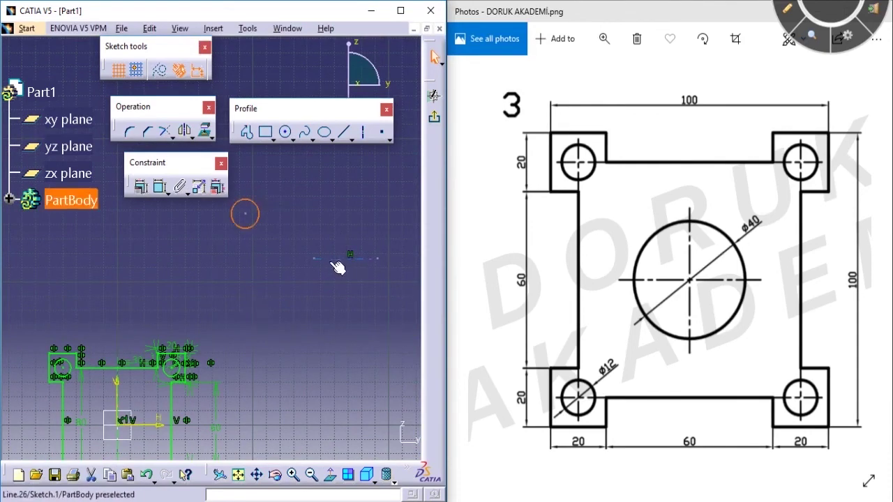
key(ctrl+2)
drag(150, 256, 119, 256)
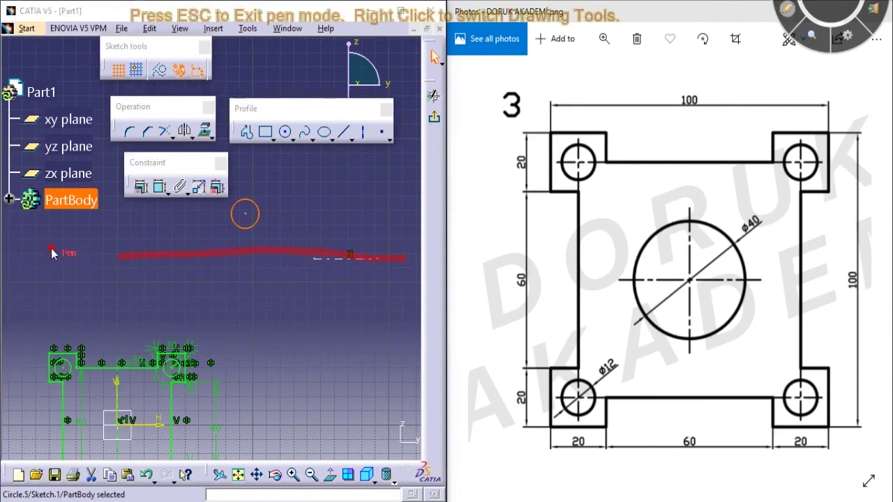
key(Escape)
drag(340, 259, 348, 242)
click(345, 216)
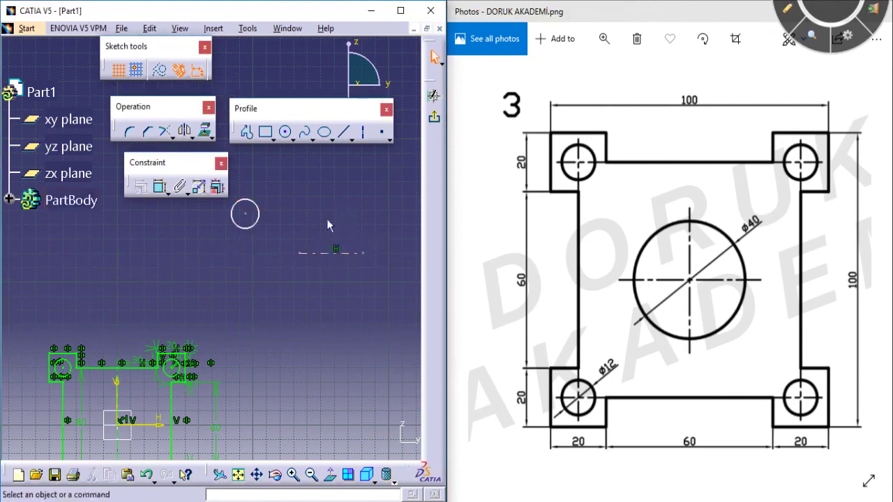
click(261, 219)
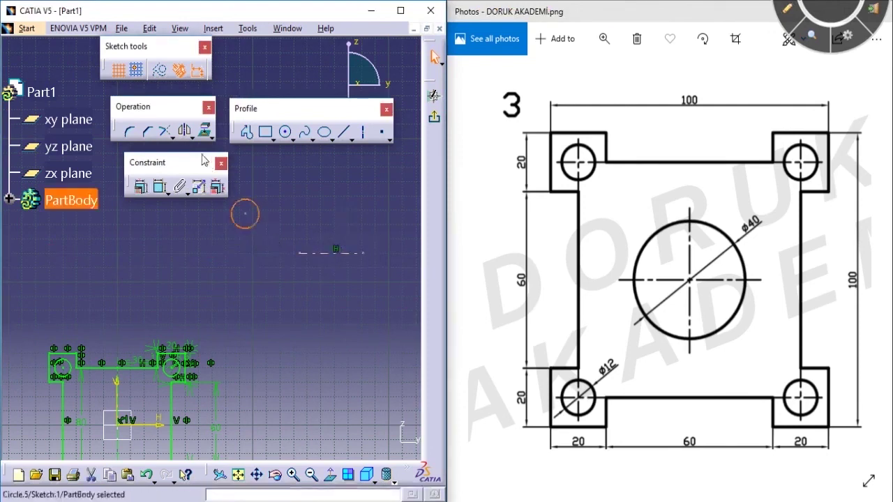
click(184, 132)
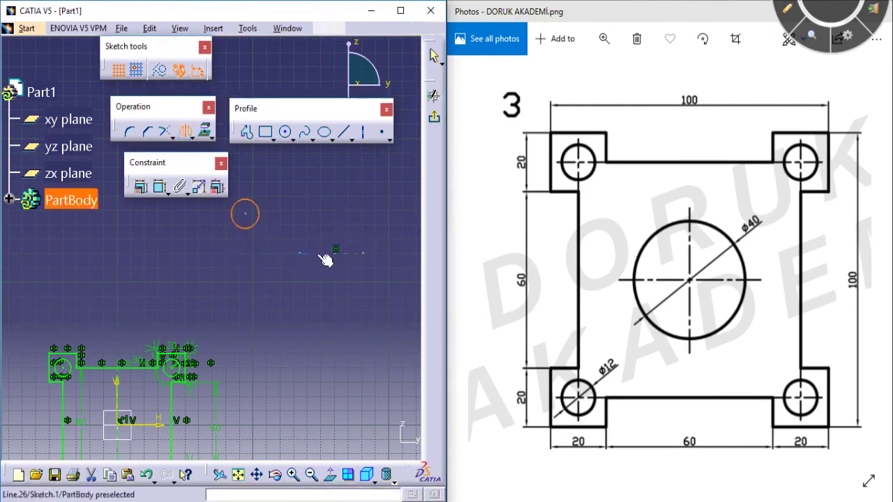
click(325, 255)
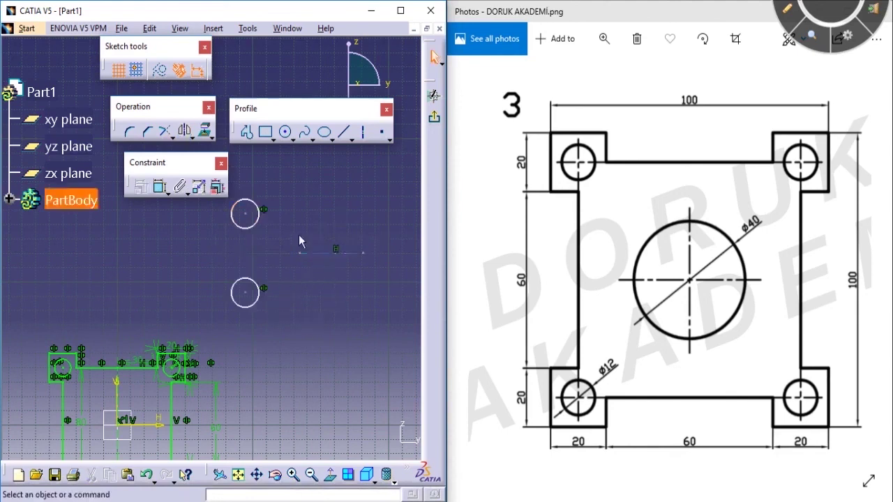
Delete the two separate circles and the short axis outside the plate, together with their constraints.
ctrl+middle_drag(324, 229, 241, 251)
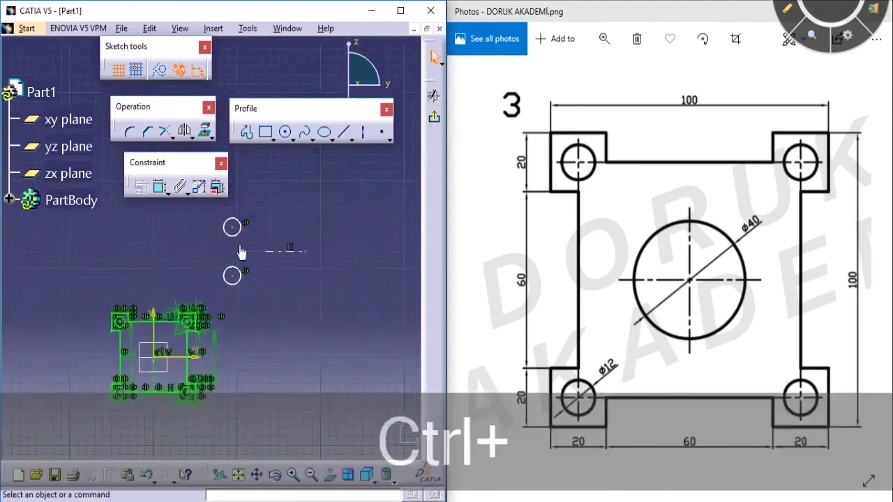
drag(252, 236, 209, 199)
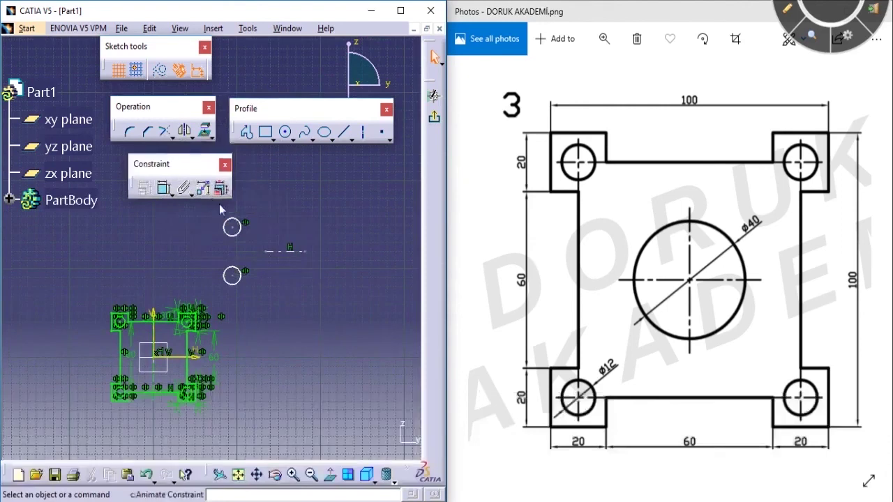
drag(276, 262, 333, 291)
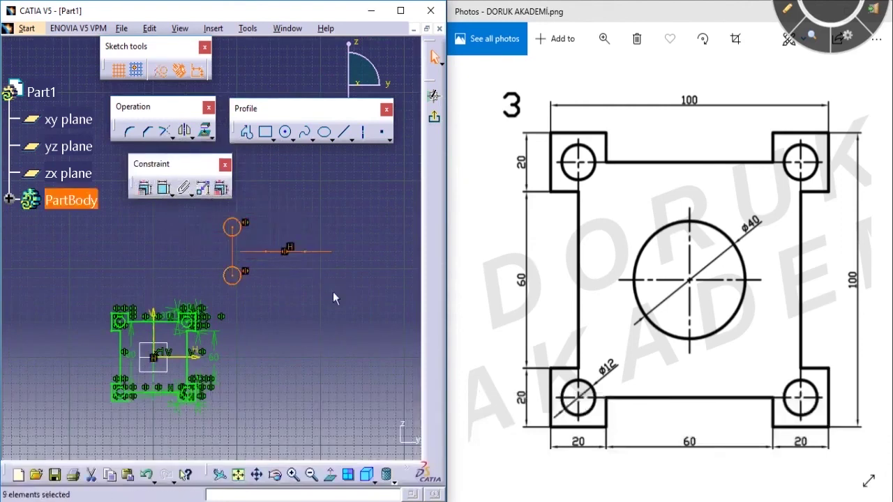
key(Delete)
Draw a circle with a 20 mm radius centred on the sketch origin in the middle of the plate.
mouse_move(316, 314)
middle_down()
mouse_move(352, 305)
mouse_move(412, 259)
middle_up()
ctrl+middle_drag(346, 356, 342, 274)
middle_drag(365, 332, 299, 230)
mouse_move(348, 313)
ctrl+middle_down()
mouse_move(349, 280)
mouse_move(329, 286)
ctrl+middle_up()
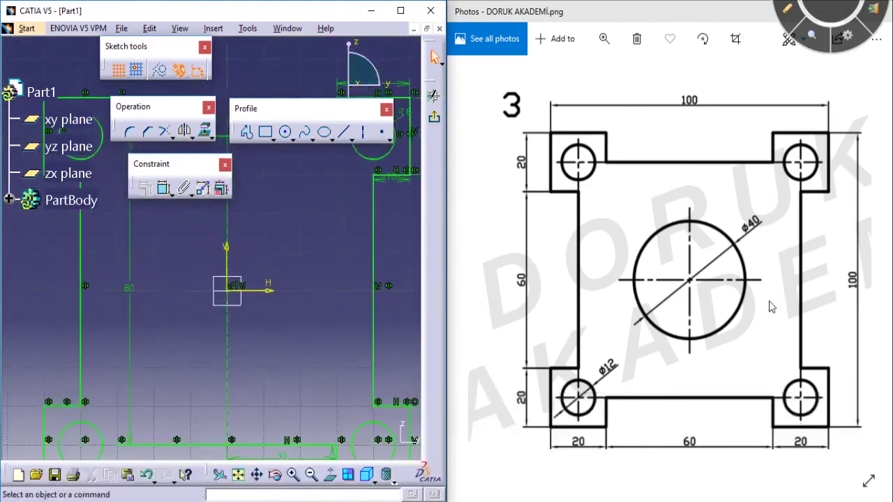
key(ctrl+2)
mouse_move(737, 242)
mouse_down()
mouse_move(772, 220)
mouse_move(765, 248)
mouse_move(768, 241)
mouse_up()
key(Escape)
click(267, 137)
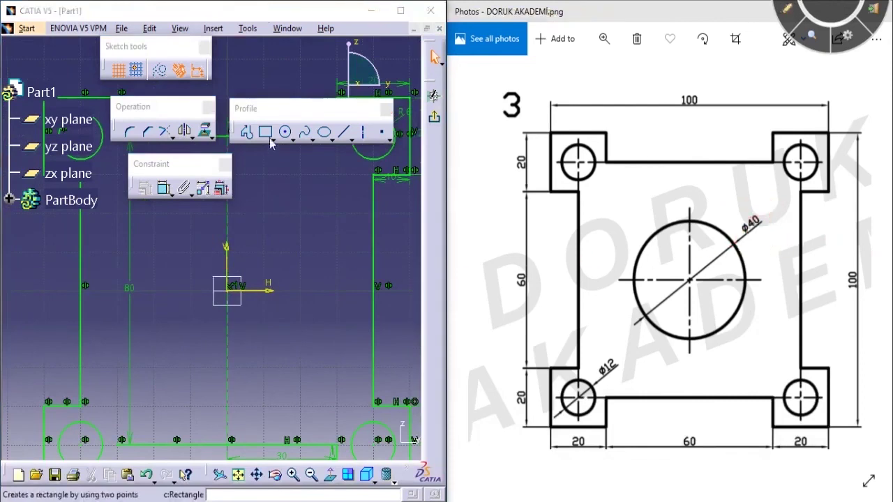
click(285, 134)
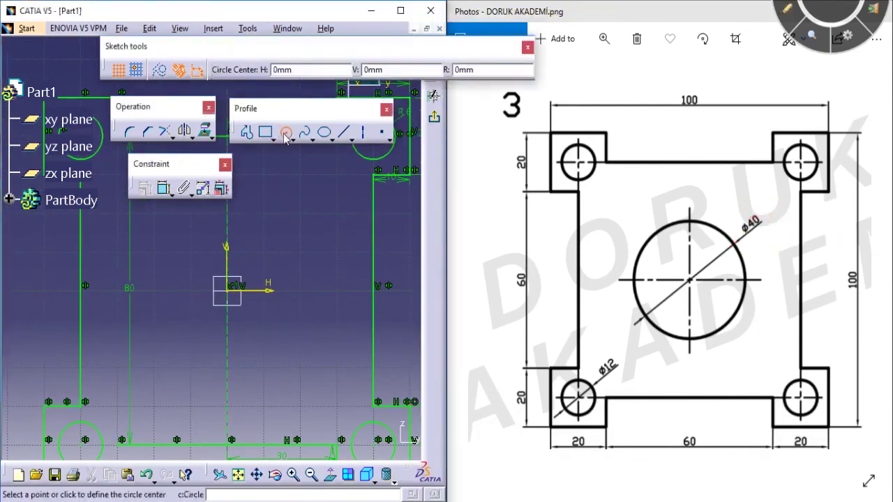
click(232, 293)
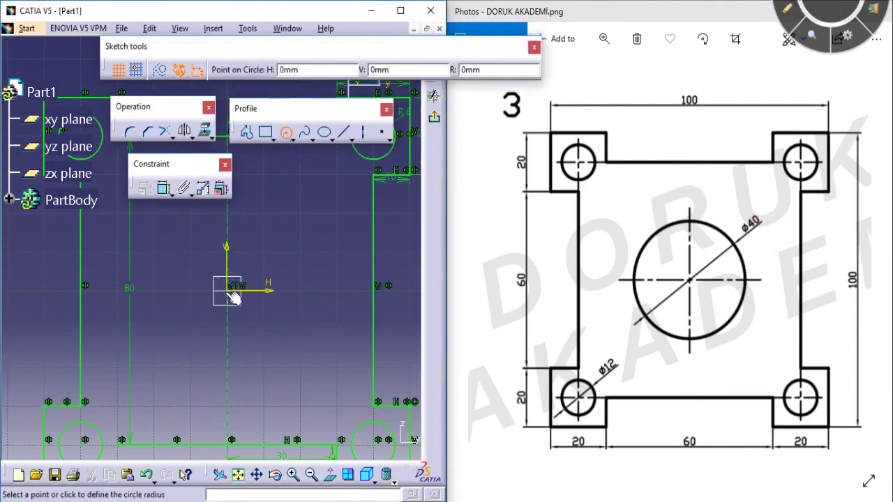
key(Tab)
key(Tab)
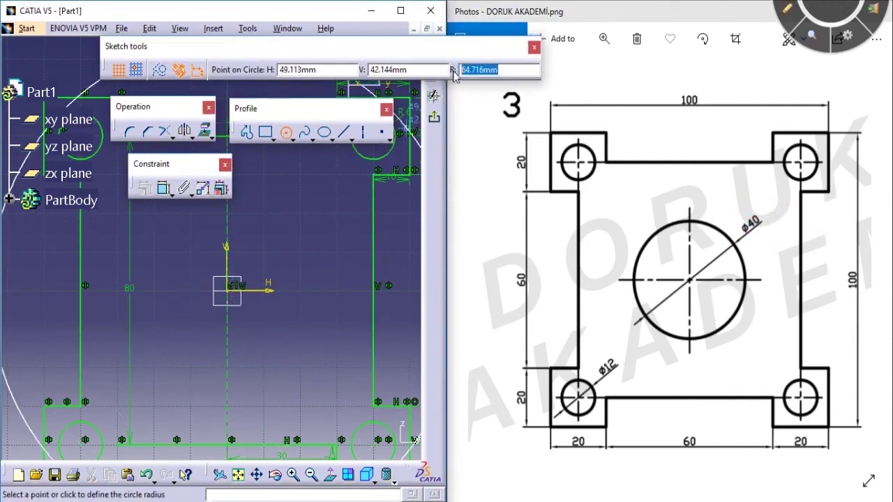
text(20)
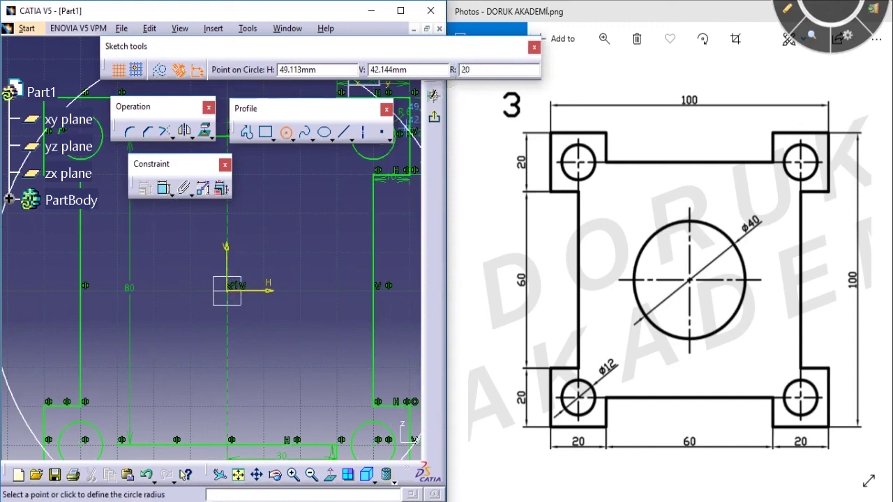
key(Return)
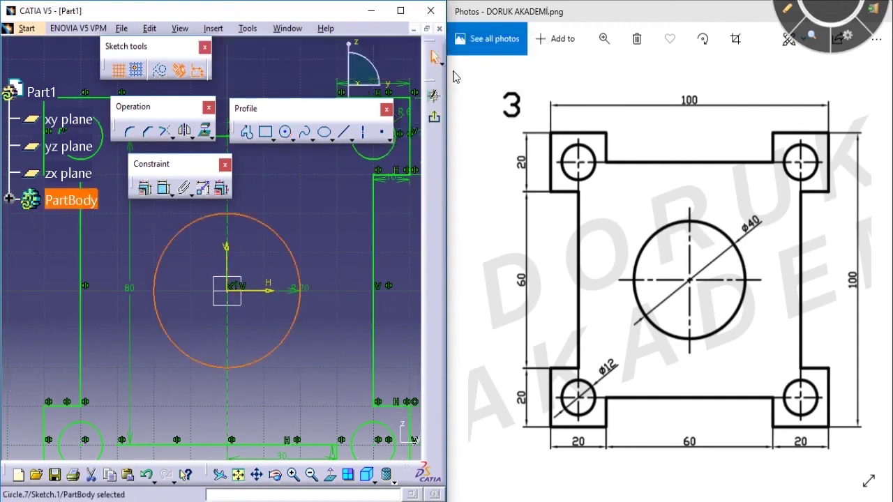
click(335, 193)
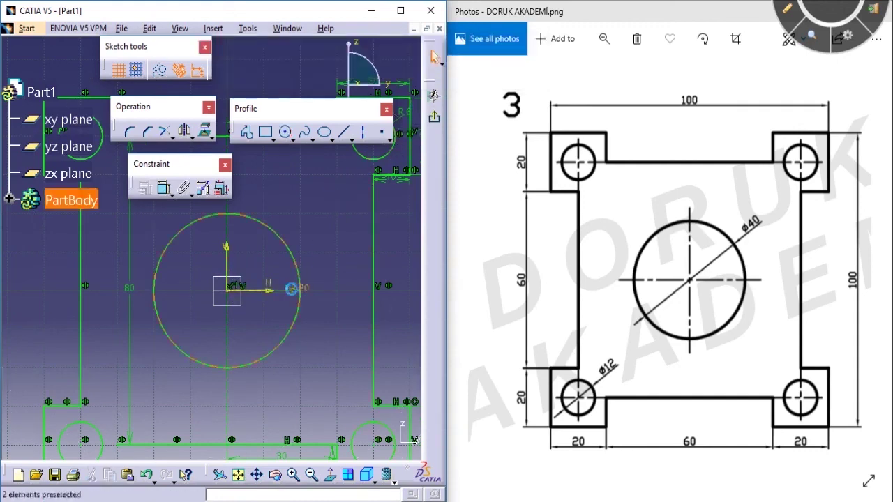
Move the R 20 dimension label outside the central circle and the 80 mm vertical dimension beyond the plate's left edge.
drag(290, 293, 319, 228)
click(349, 277)
ctrl+middle_drag(345, 198, 349, 315)
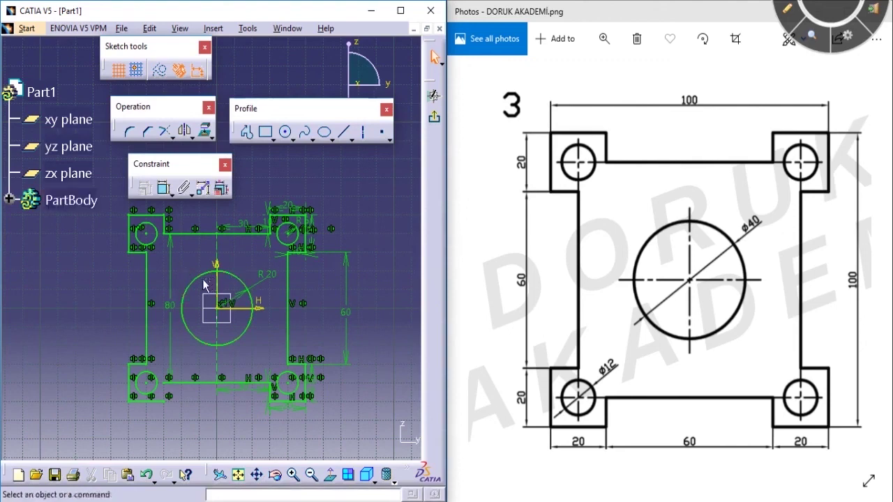
drag(174, 251, 103, 249)
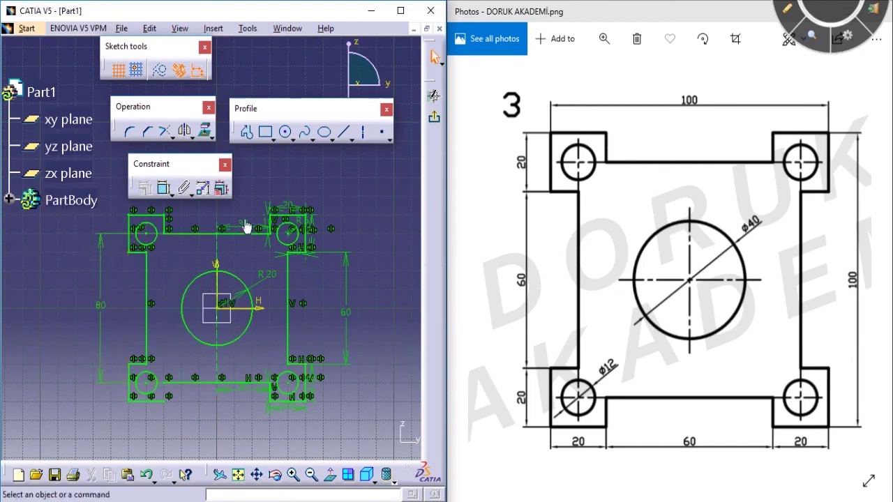